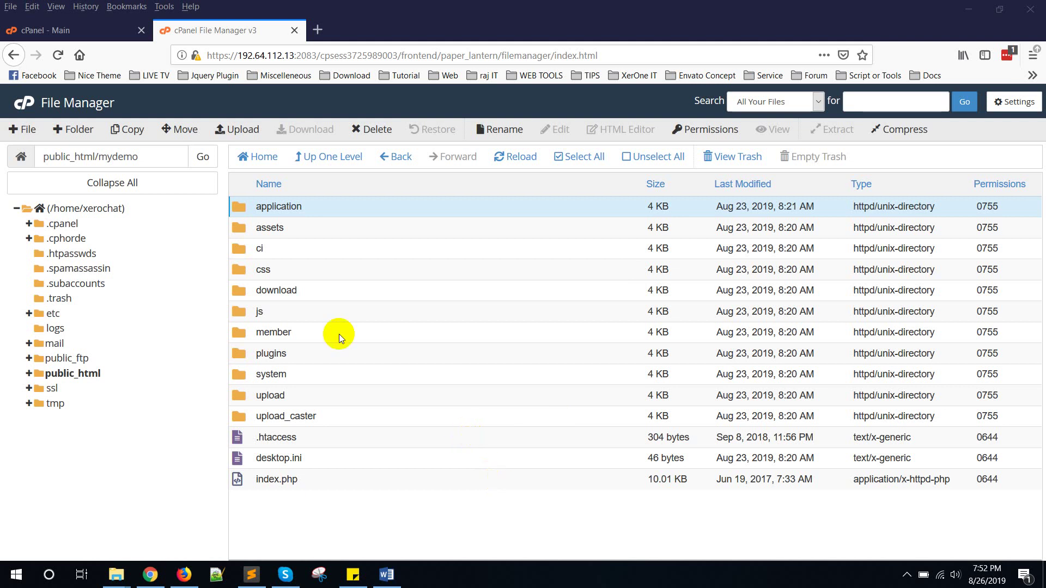
Step: Load xerochat.com/mydemo in a new tab and review the install form and server requirements
click(303, 508)
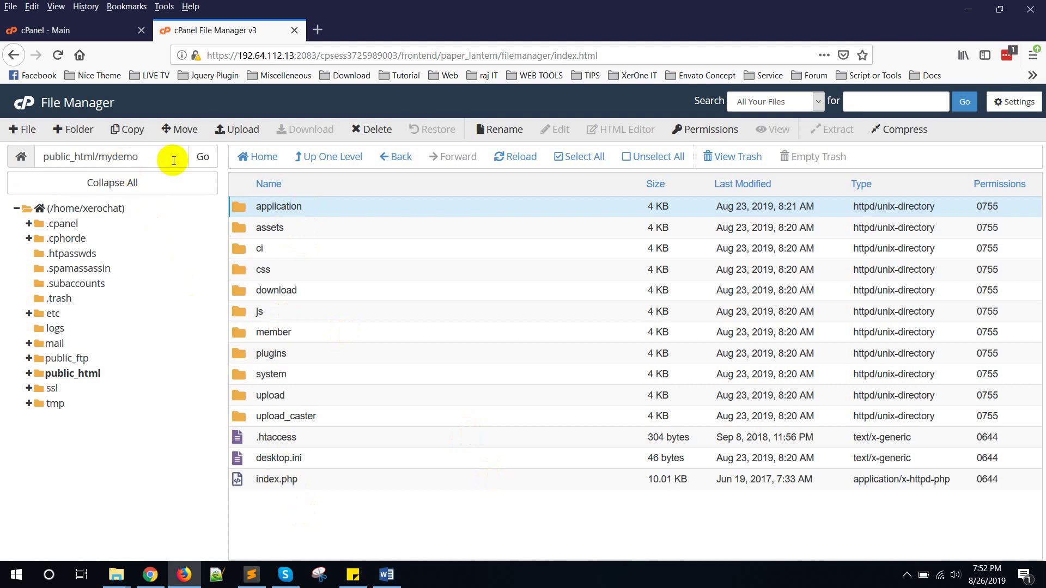
click(243, 442)
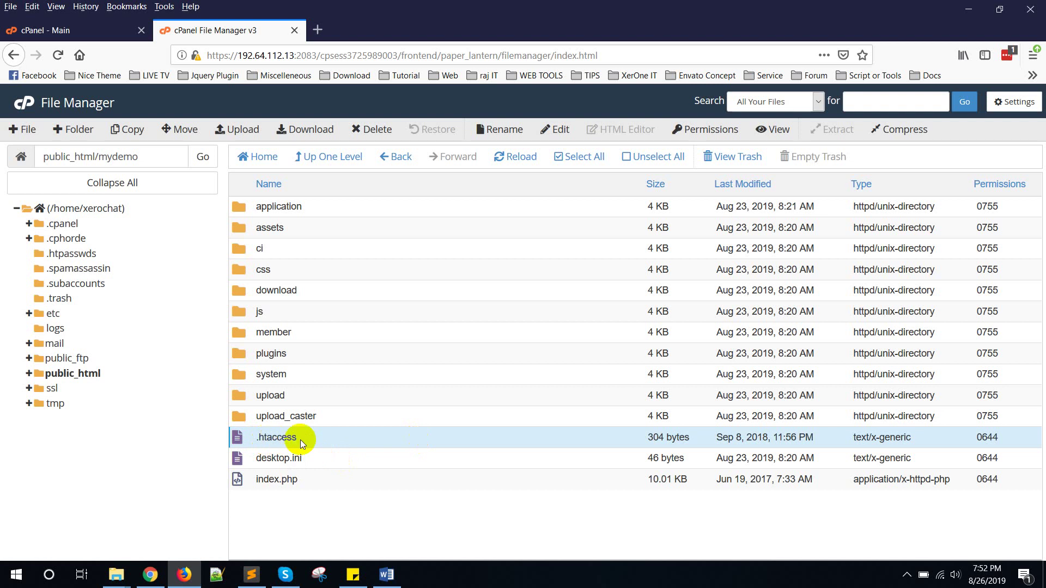
click(317, 30)
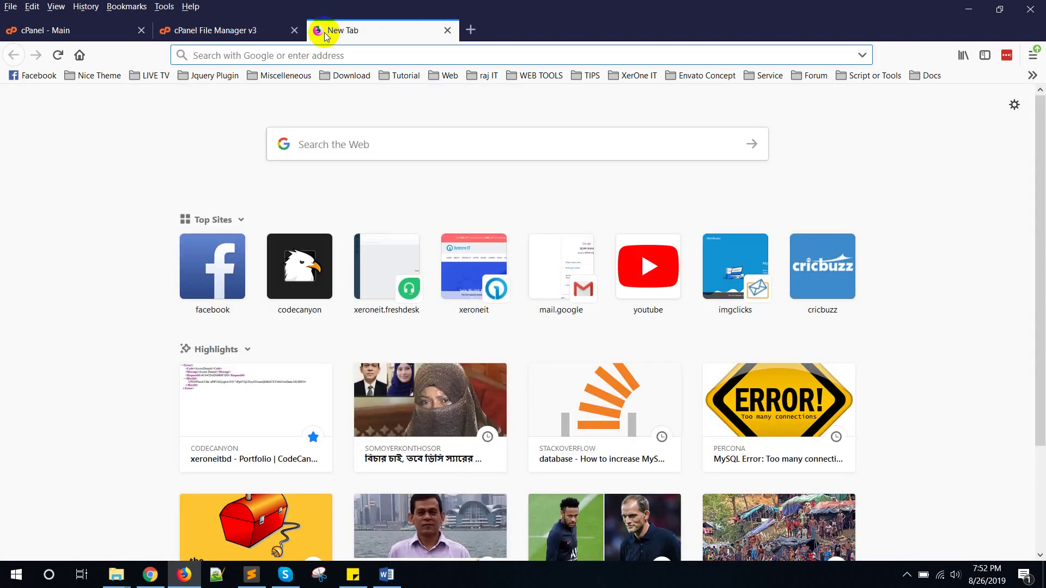
text(xerocha)
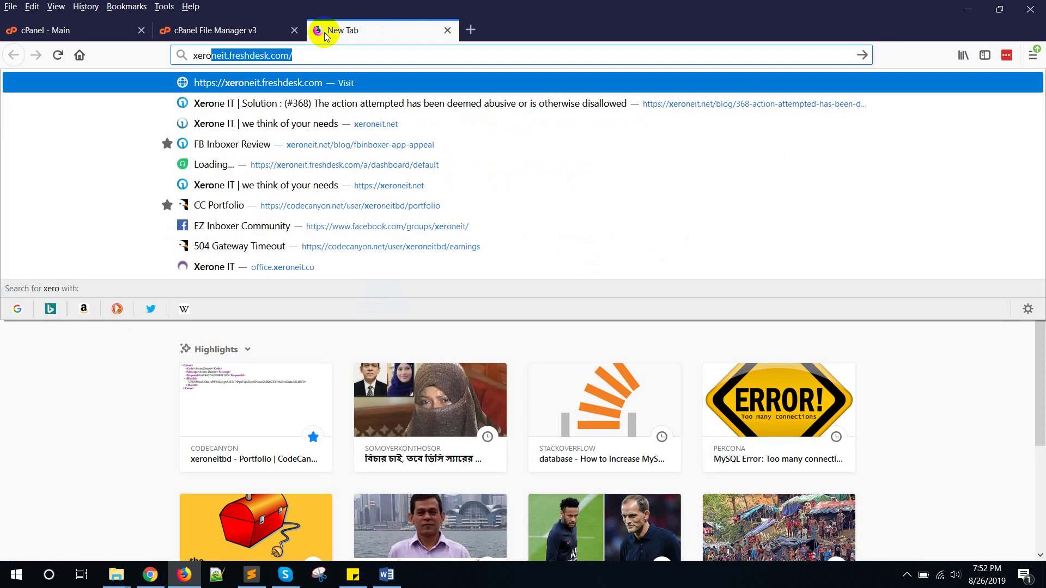
text(t.com/mydemo/home/installation)
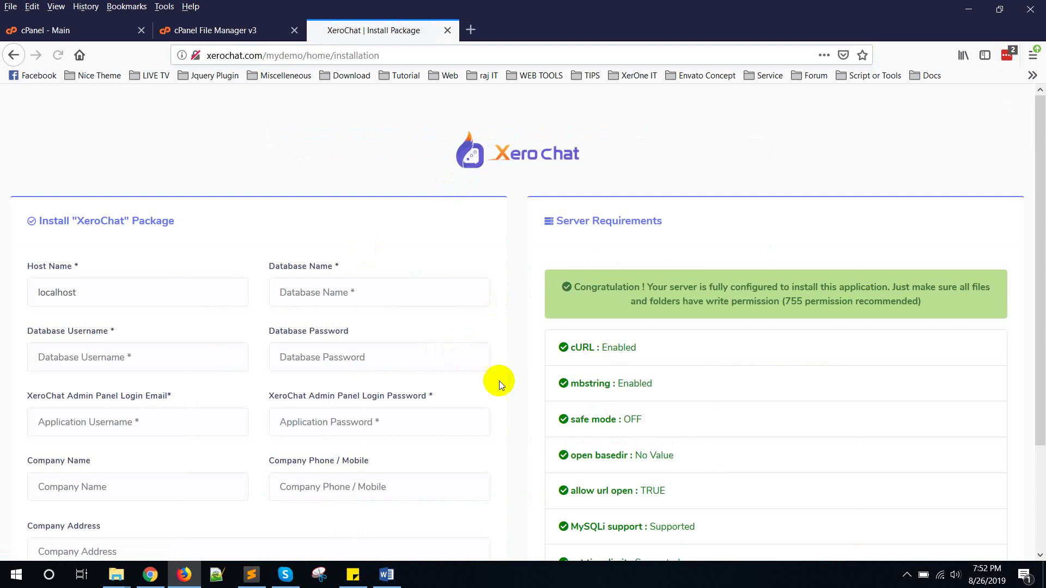
scroll(237, 321, down, 2)
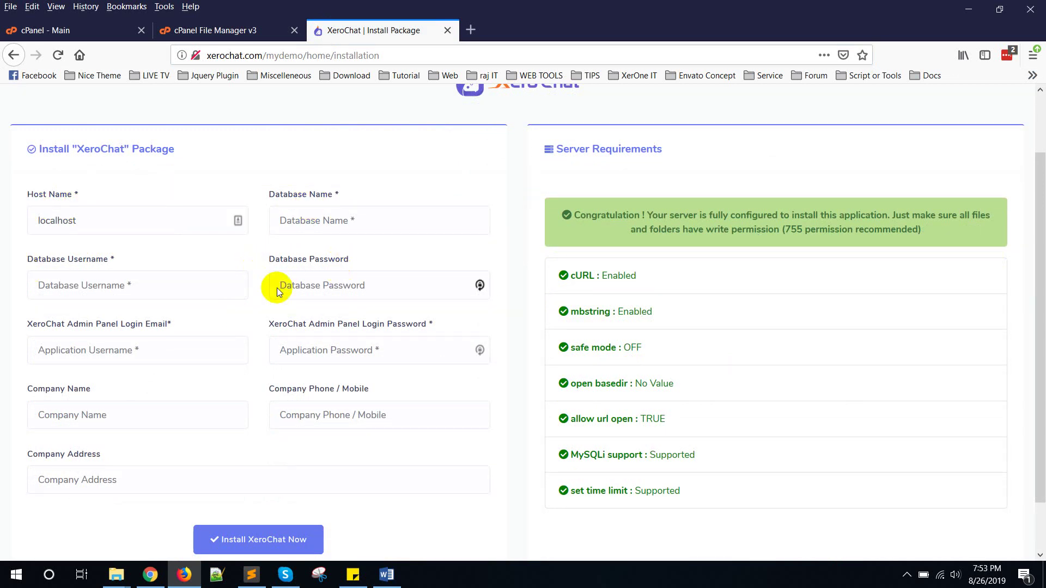
scroll(272, 344, down, 1)
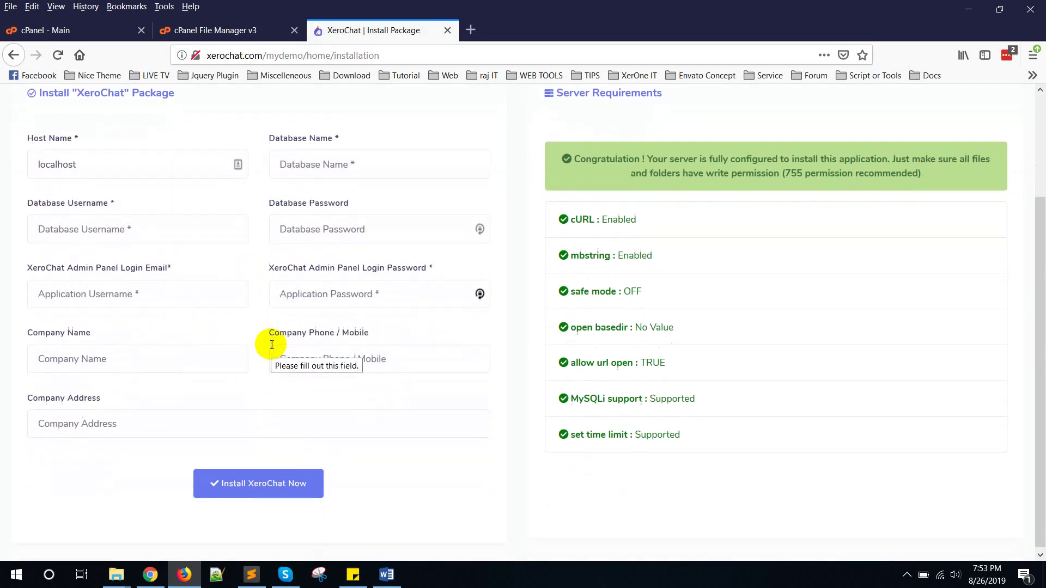
scroll(283, 352, up, 2)
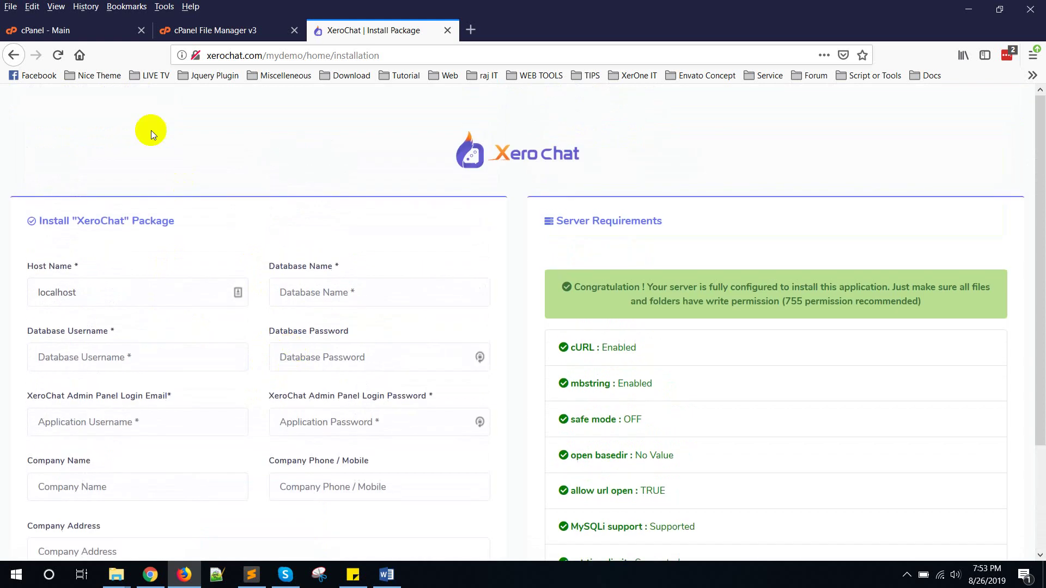
Step: Create a MySQL database named demo_xerochat from cPanel's MySQL Databases page
click(81, 30)
scroll(283, 293, down, 1)
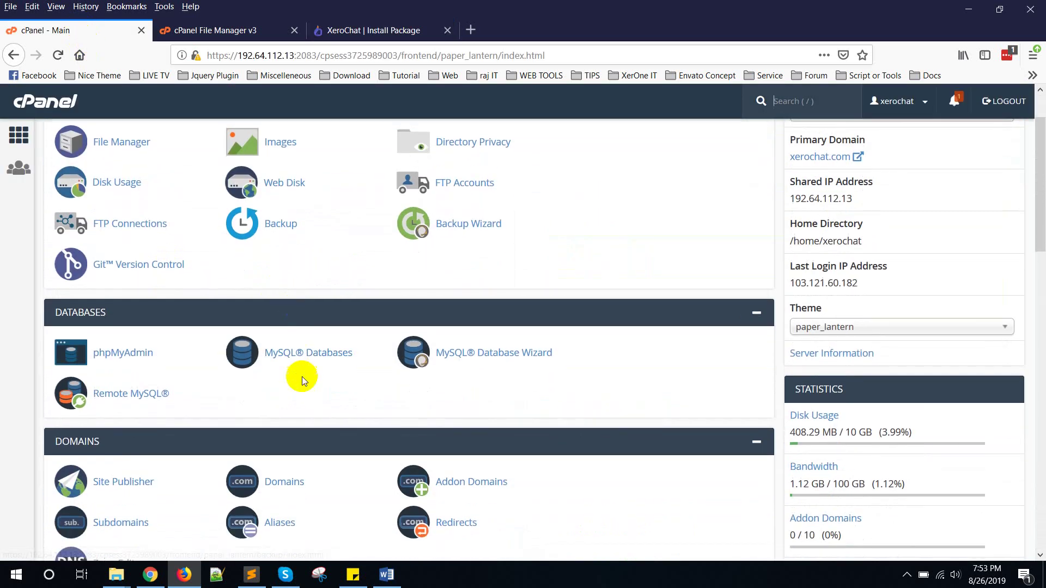
middle_click(299, 353)
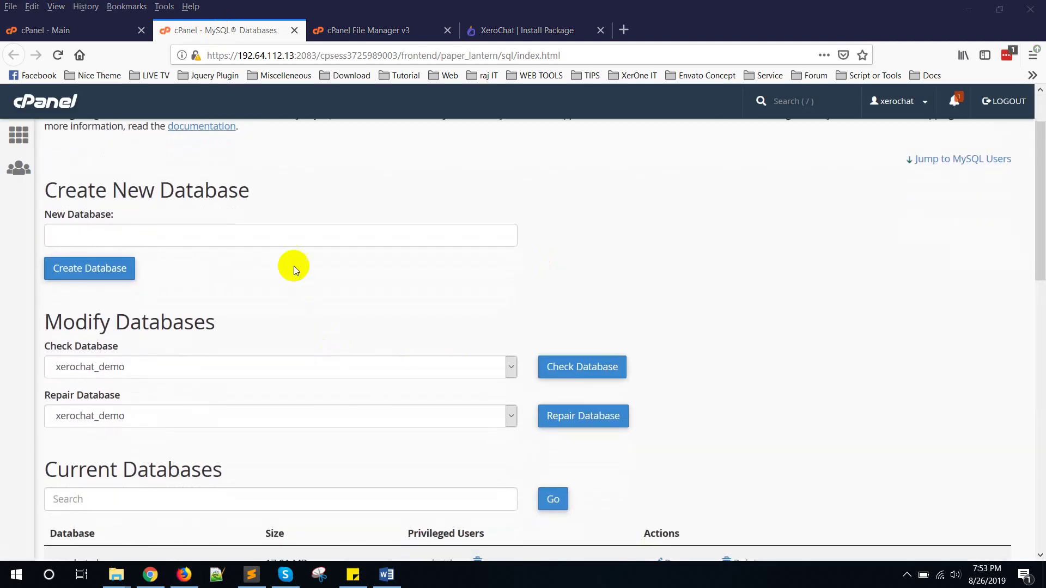
click(295, 242)
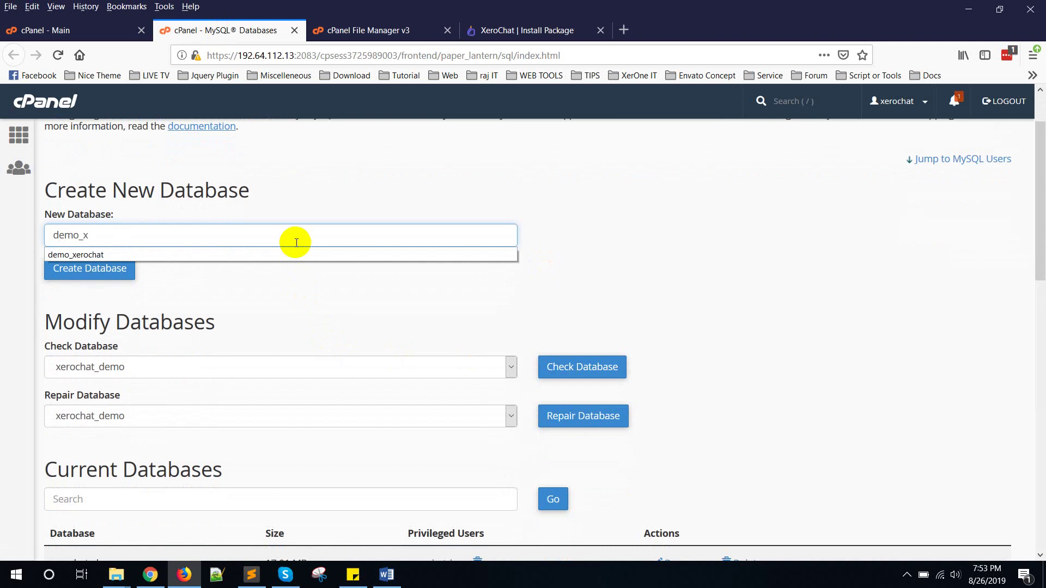
click(113, 255)
double_click(119, 235)
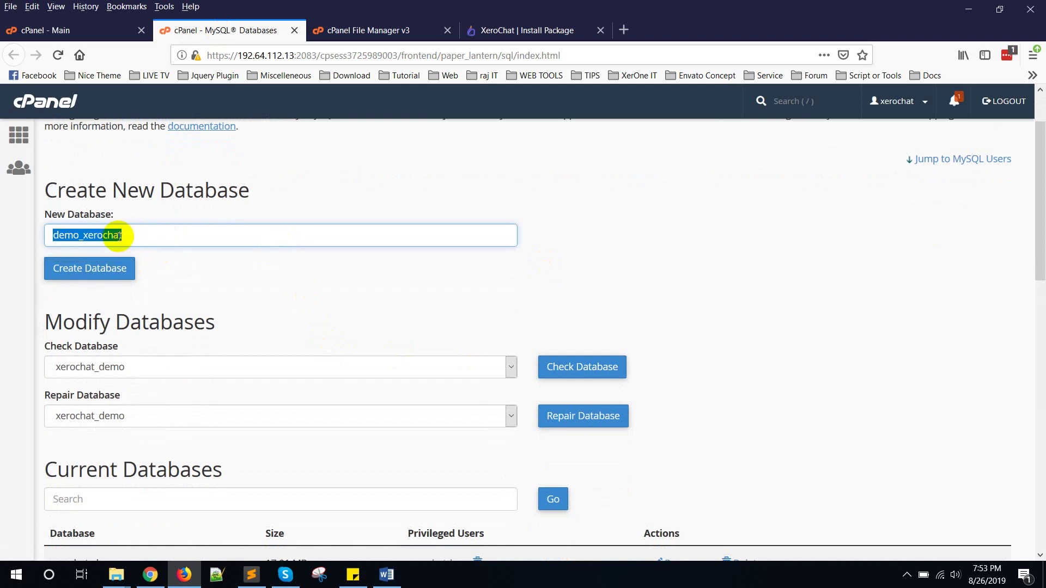
click(87, 269)
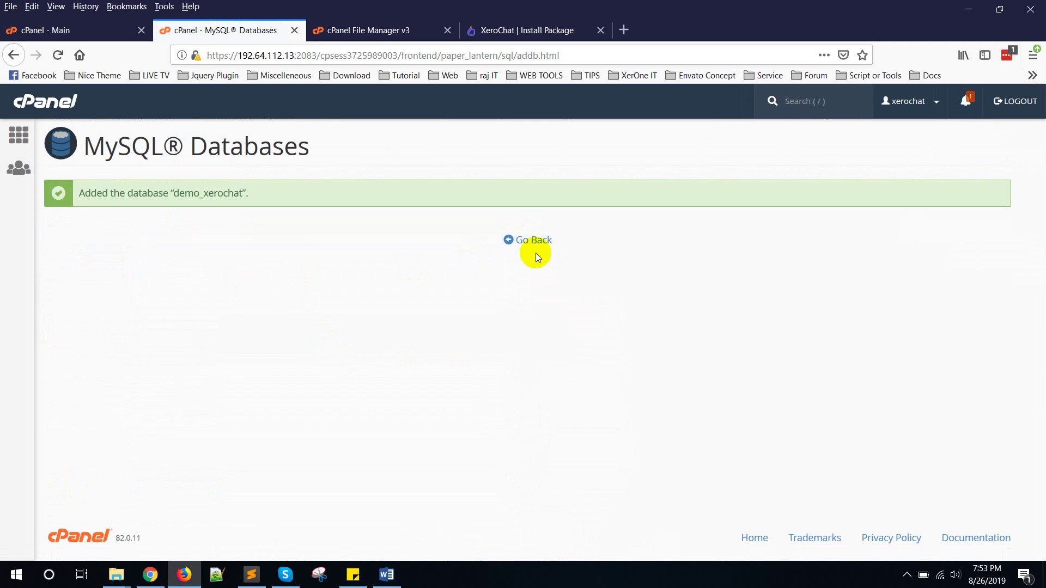
click(534, 241)
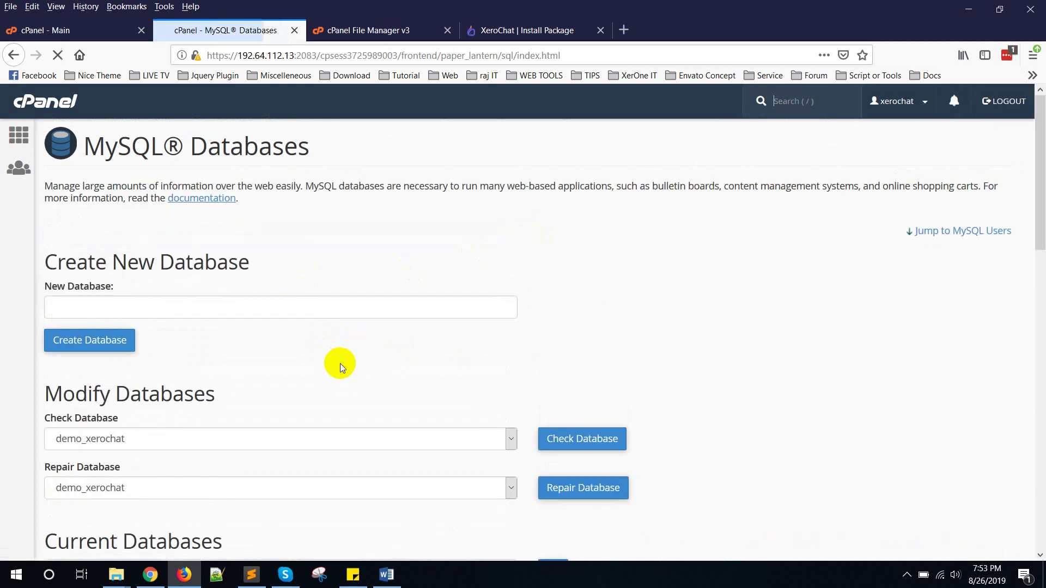
Step: Enter demo_xerochat as the new MySQL username and clear the autofilled password
scroll(340, 364, down, 10)
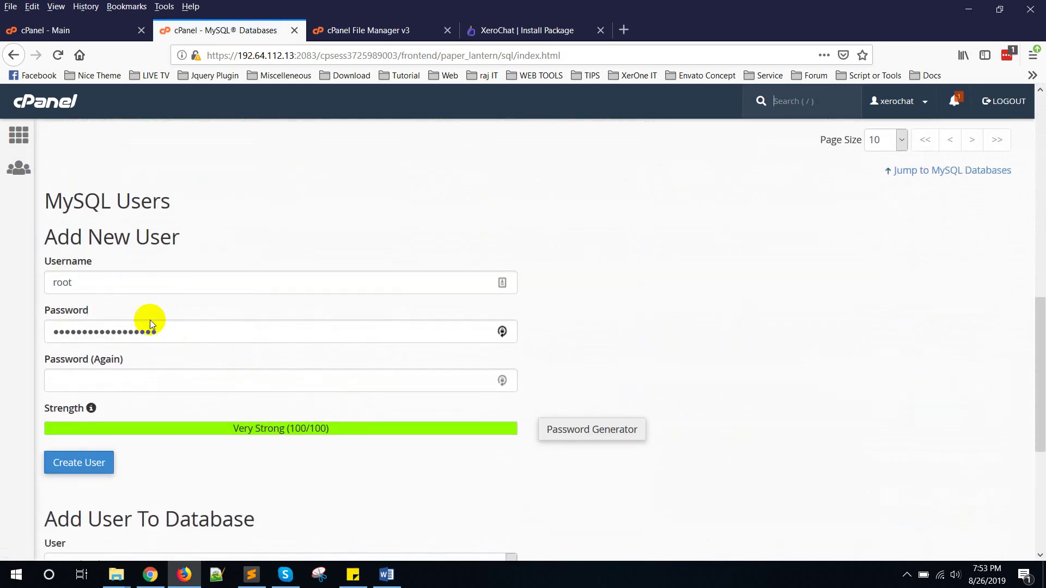
click(114, 284)
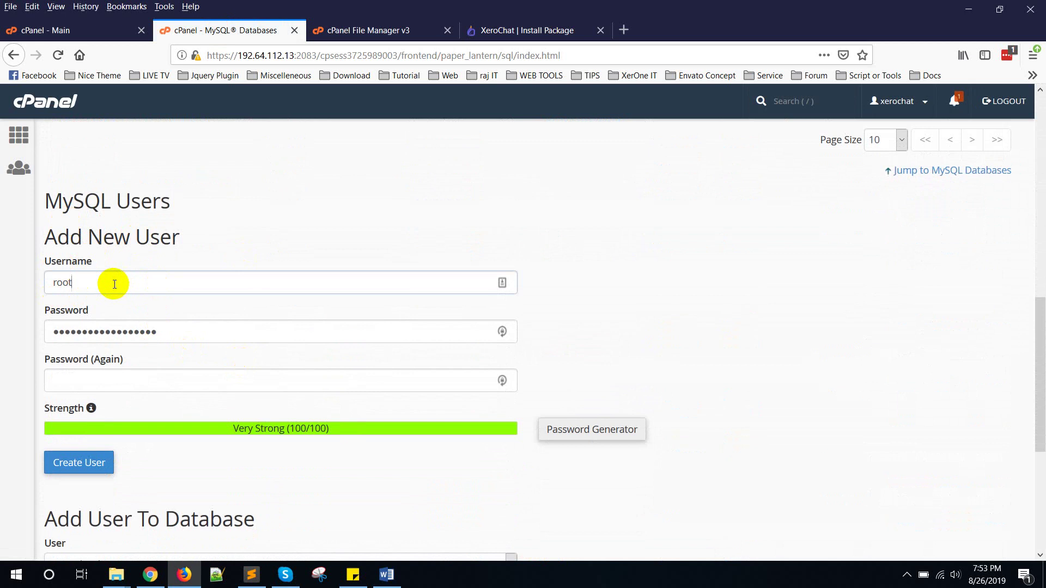
key(ctrl+a)
text(demo_xerochat)
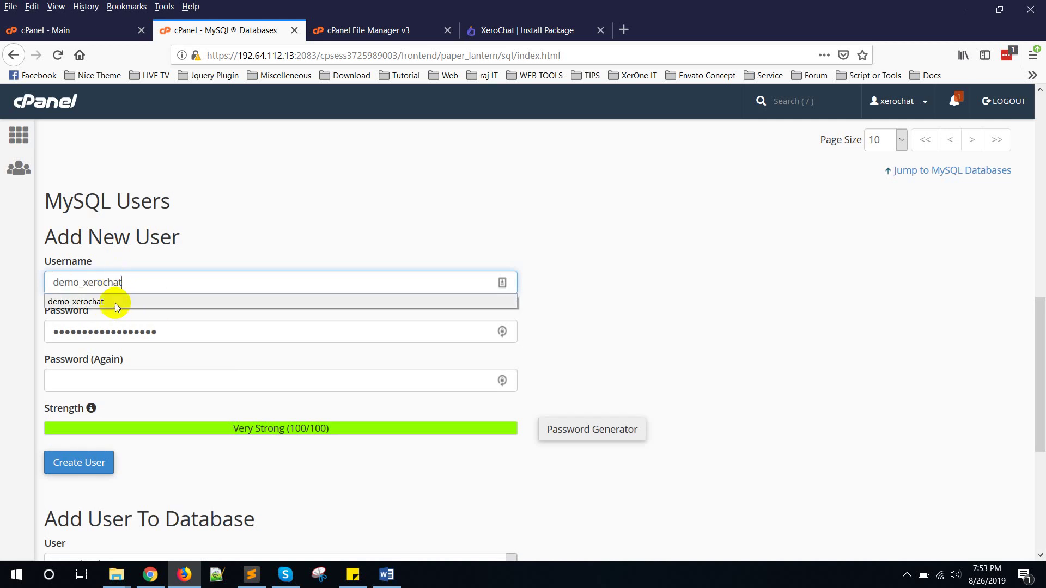
click(115, 303)
drag(166, 327, 43, 337)
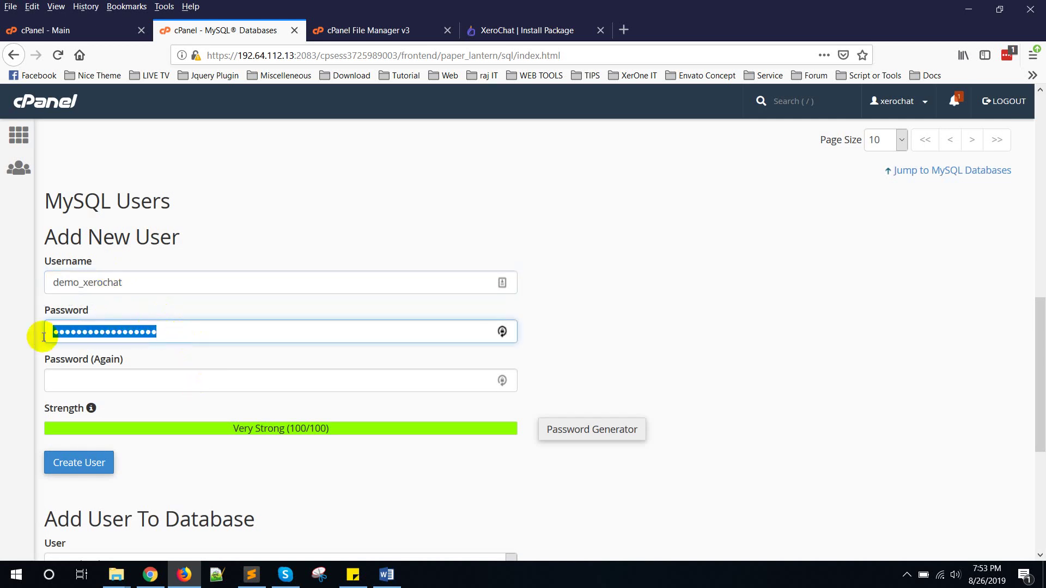
key(BackSpace)
Step: Paste the prepared password from the notes into both password fields and create the user
click(353, 574)
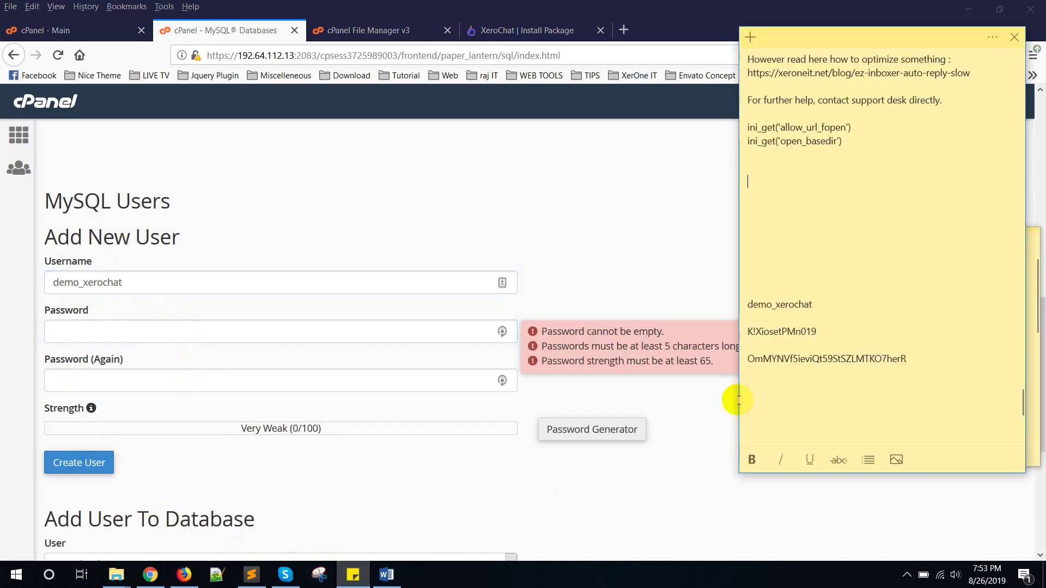
drag(819, 331, 748, 334)
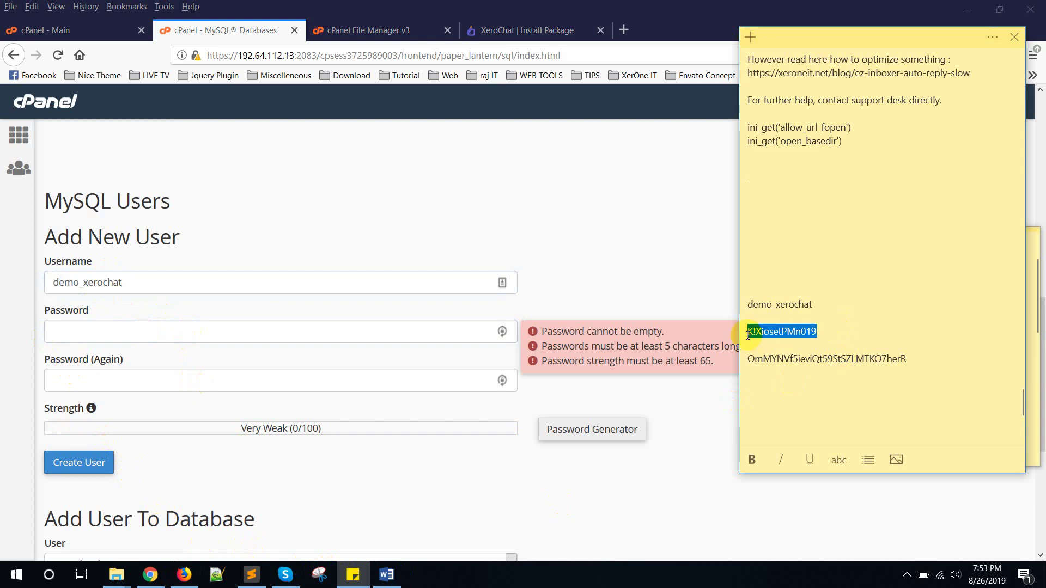
click(106, 335)
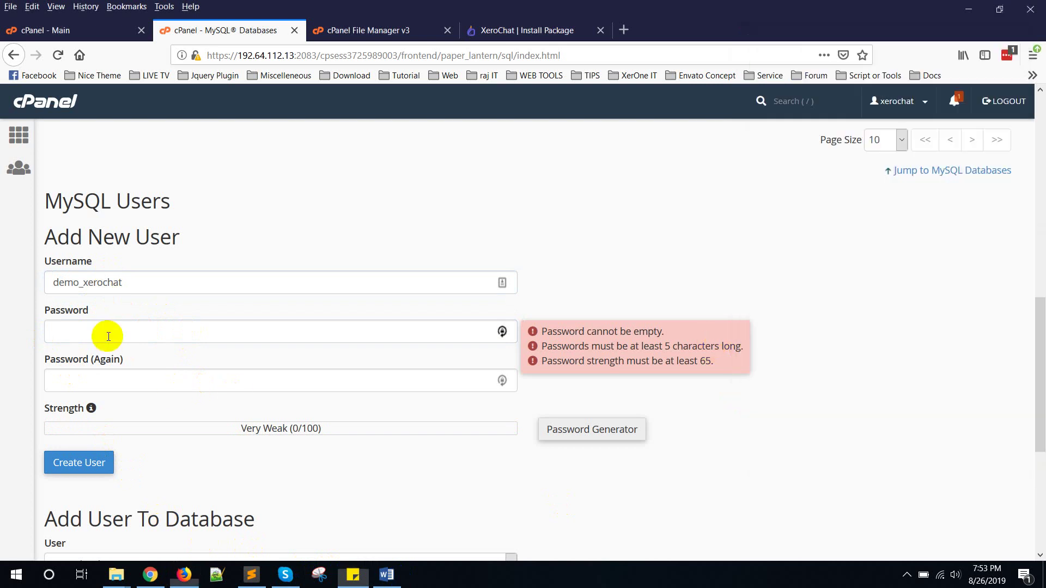
key(ctrl+v)
click(87, 383)
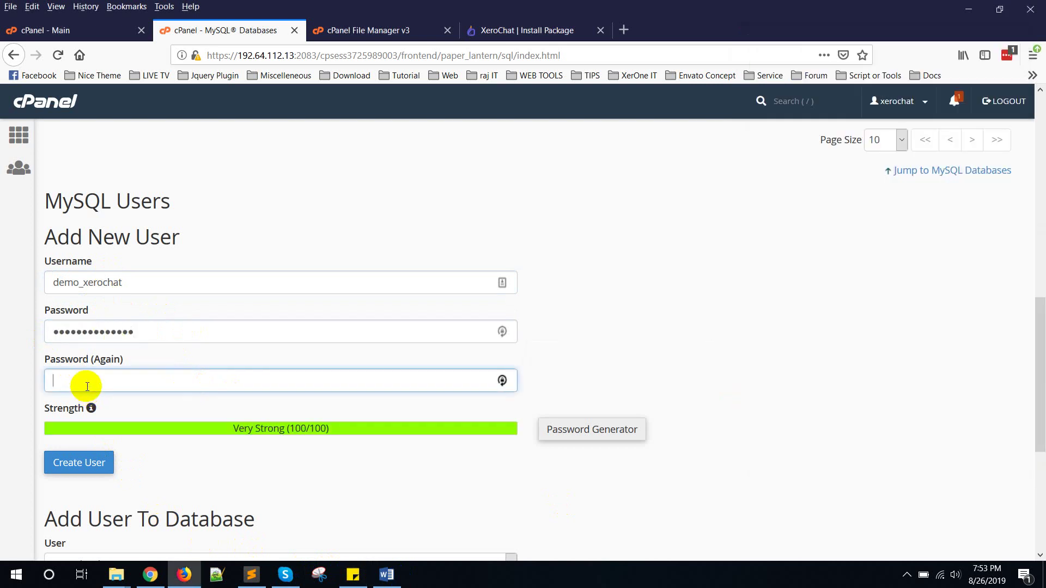
key(ctrl+v)
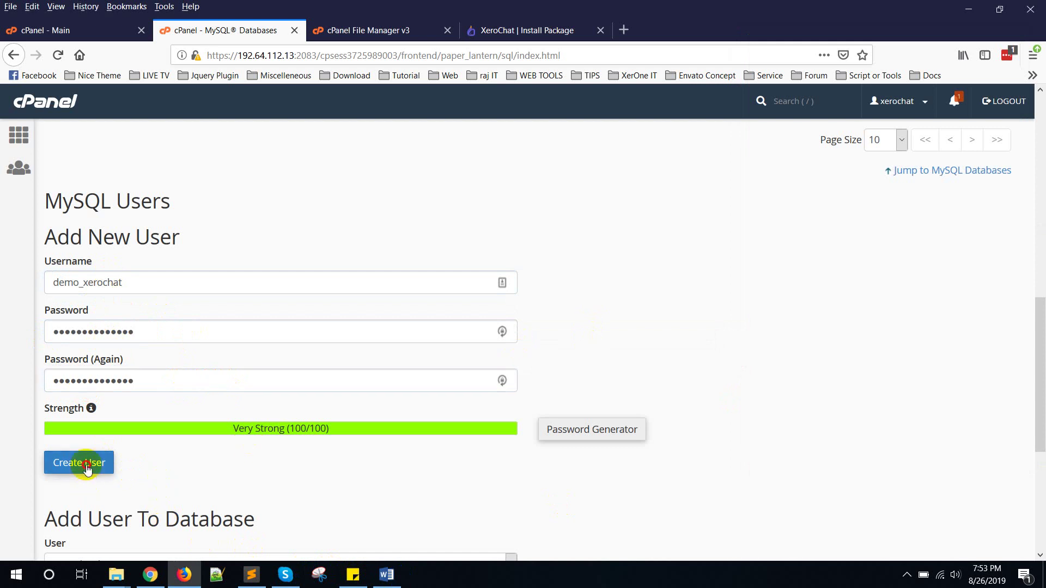
click(86, 466)
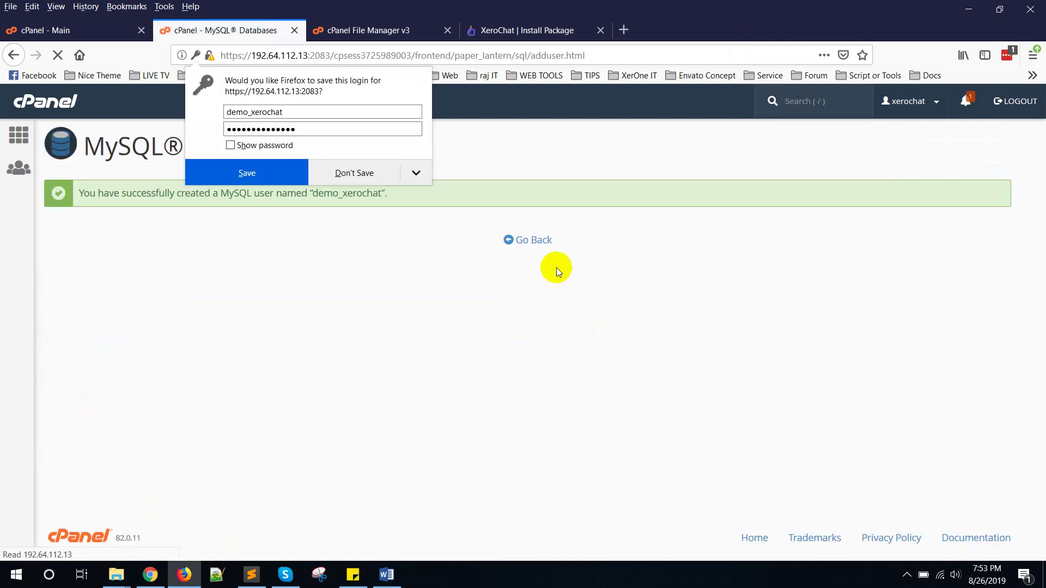
click(534, 240)
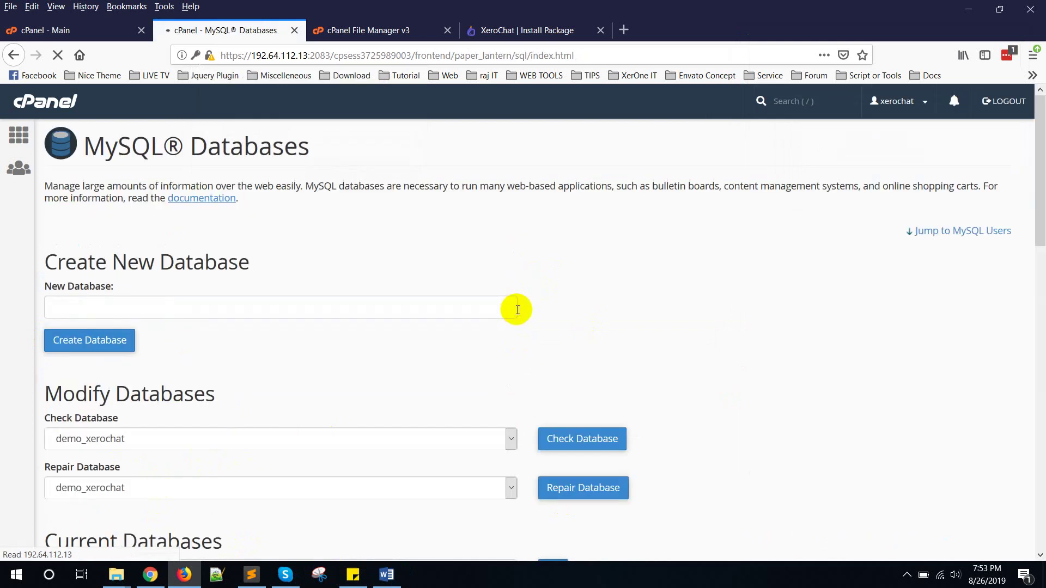
Step: Add the demo_xerochat user to the demo_xerochat database
scroll(517, 310, down, 10)
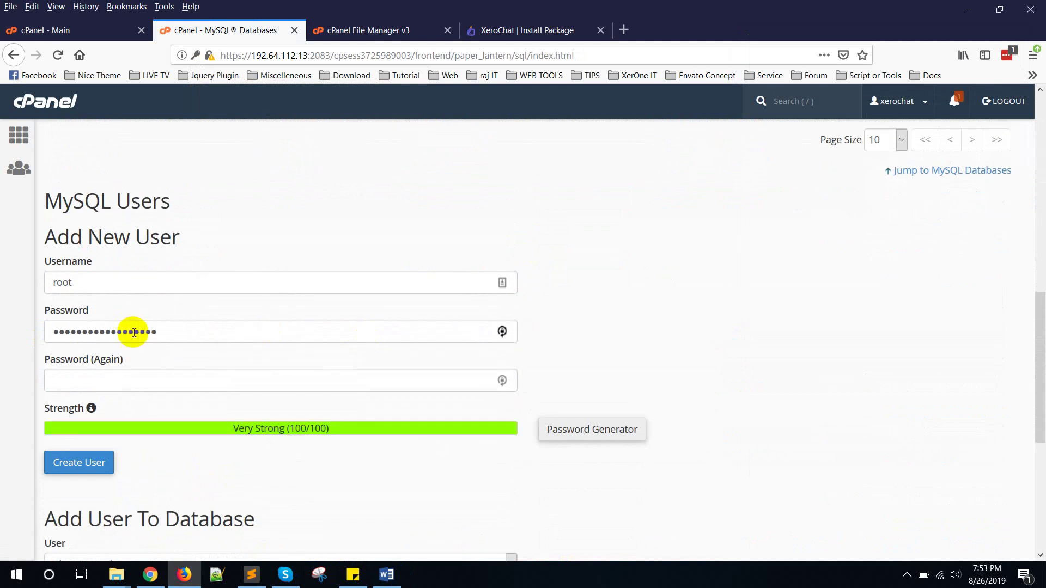
scroll(133, 332, down, 5)
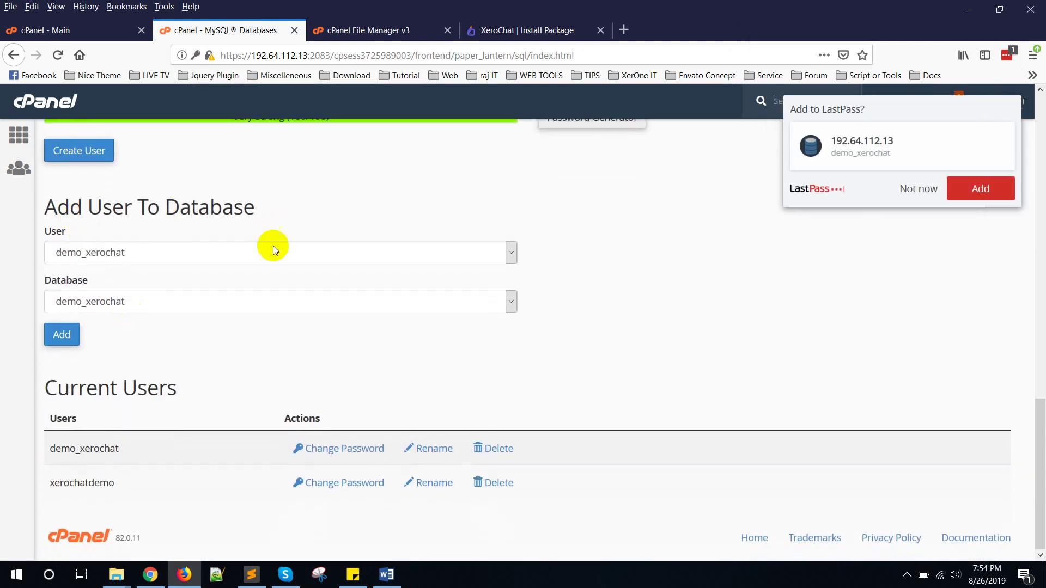
click(273, 247)
click(76, 275)
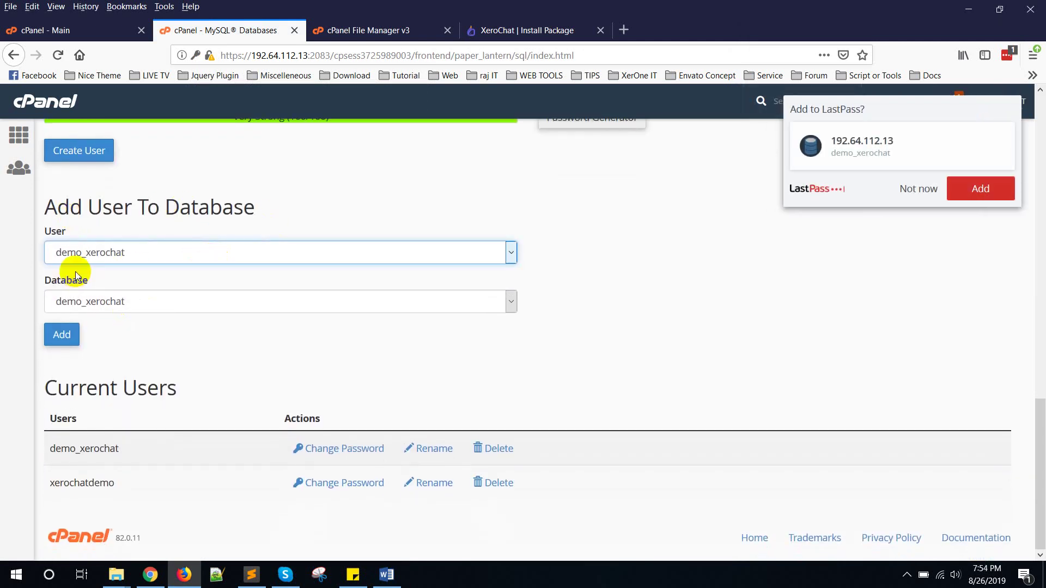
click(110, 298)
click(106, 322)
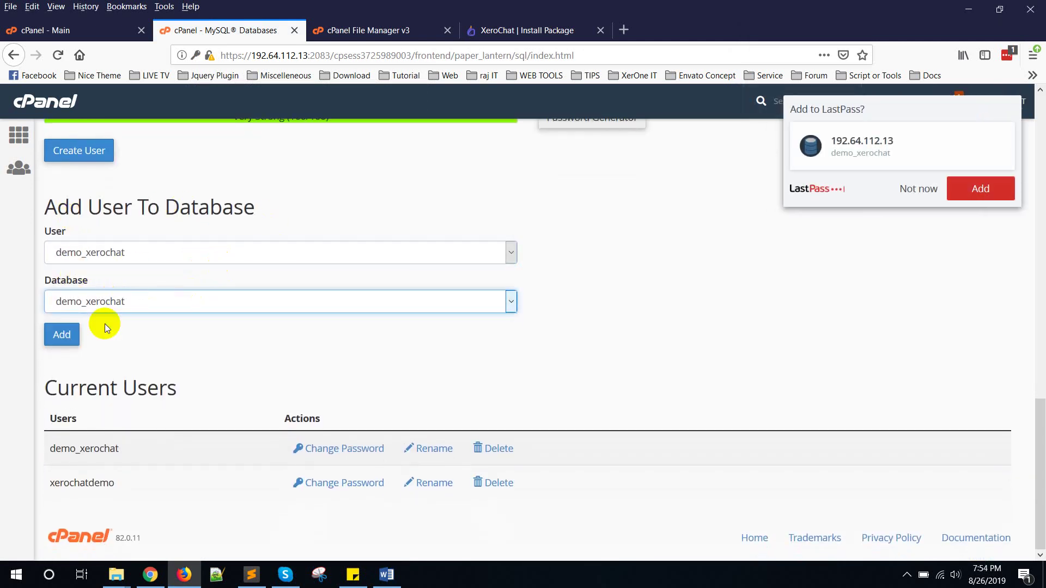
click(60, 335)
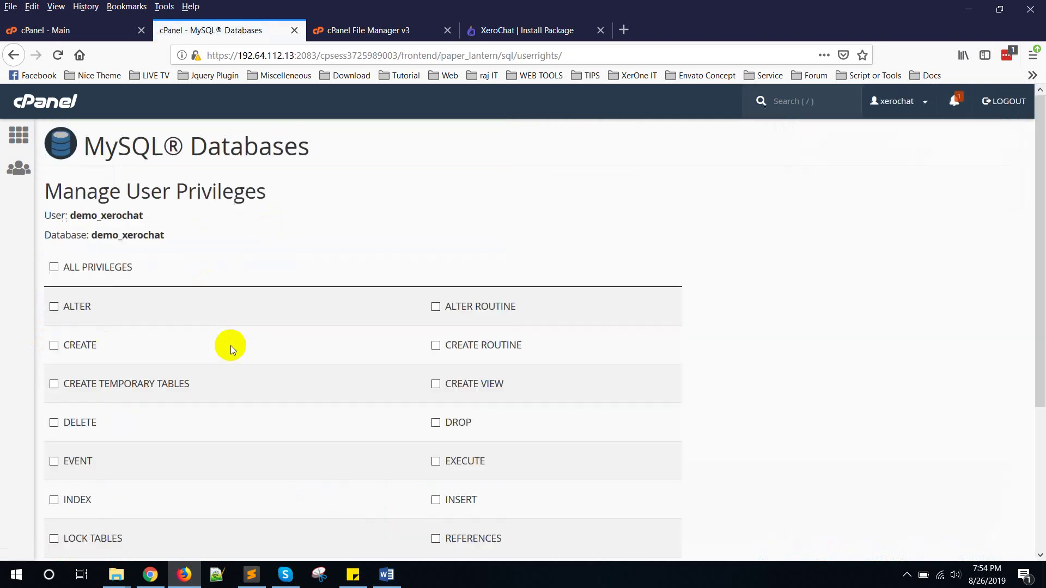
Step: Grant ALL PRIVILEGES to the user, save the changes and return to MySQL Databases
click(56, 268)
scroll(222, 286, down, 3)
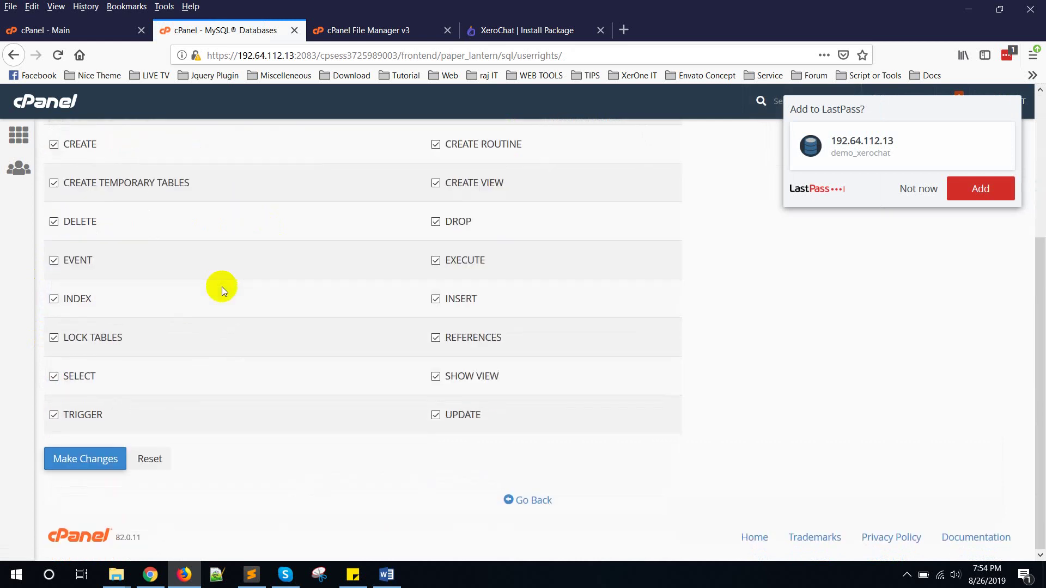
click(70, 458)
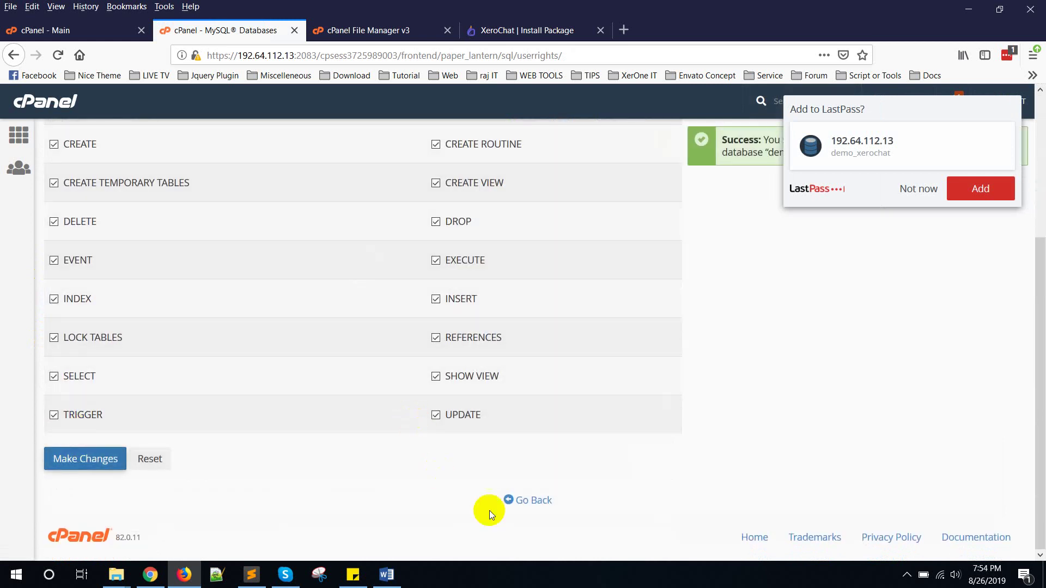
click(526, 500)
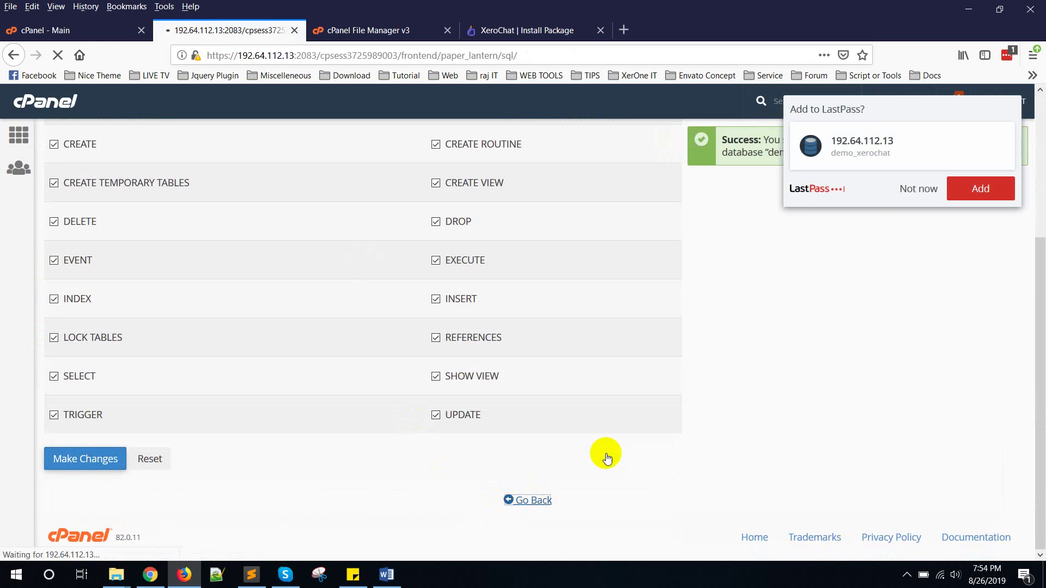
scroll(469, 175, down, 4)
scroll(470, 175, down, 3)
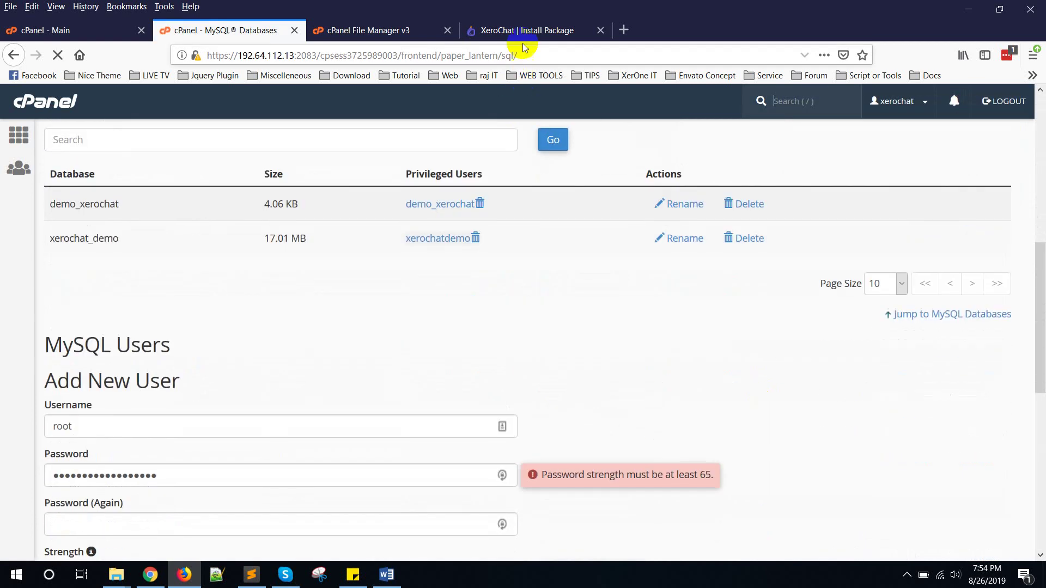
Step: Keep host localhost and paste demo_xerochat into Database Name and Database Username
click(523, 31)
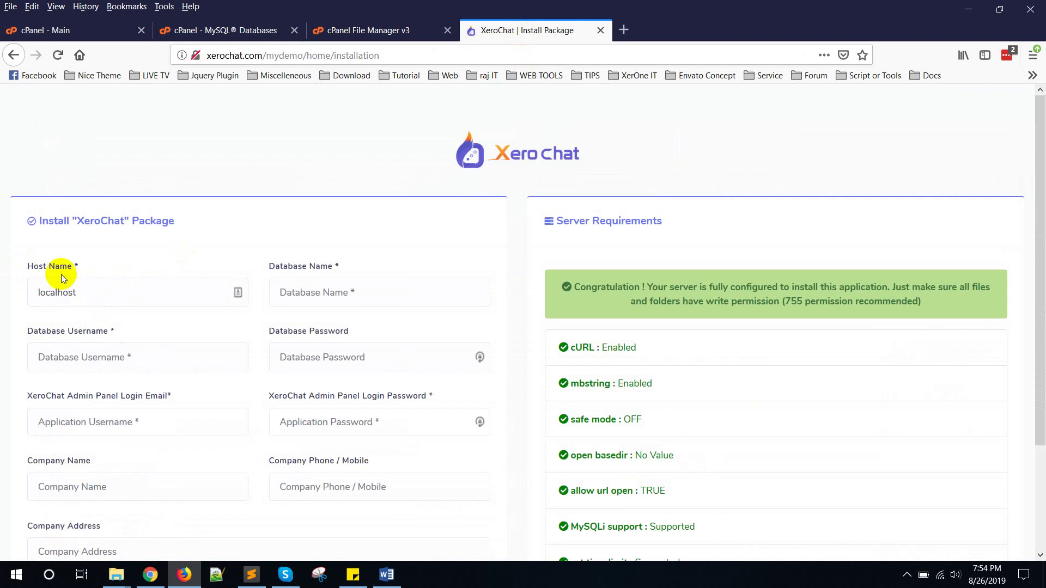
double_click(93, 302)
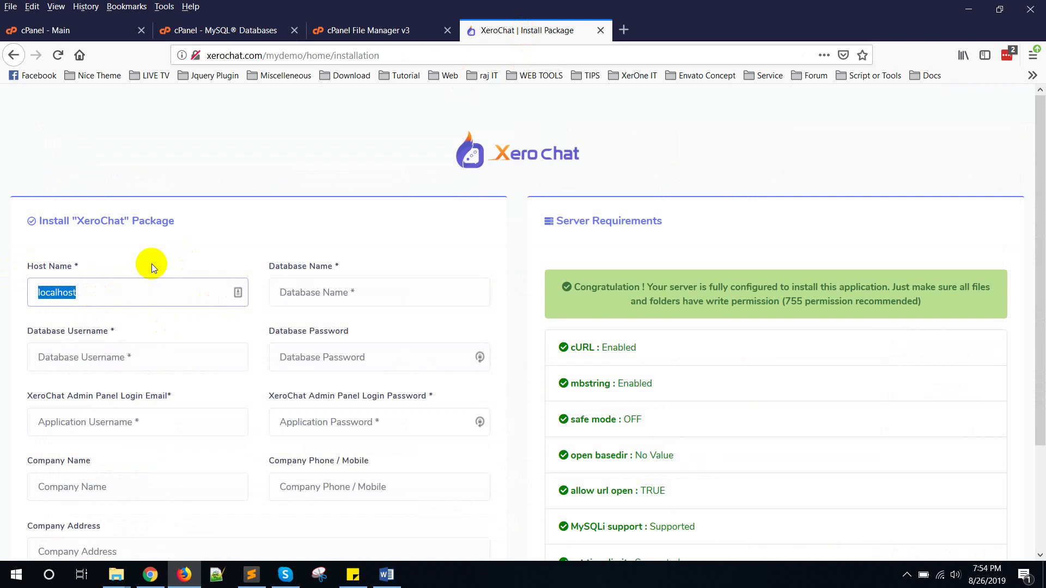
click(43, 273)
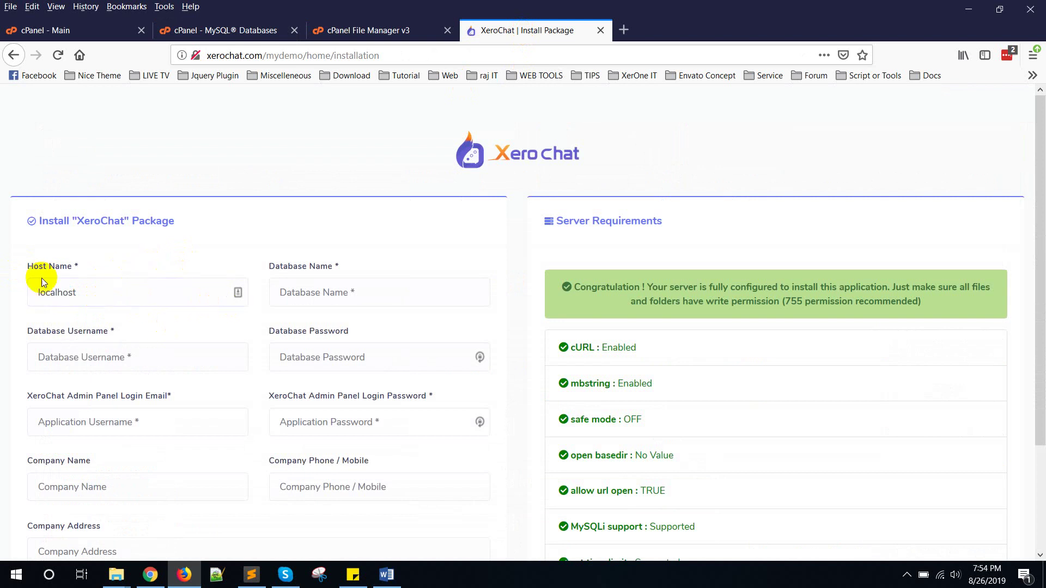
click(295, 297)
click(351, 575)
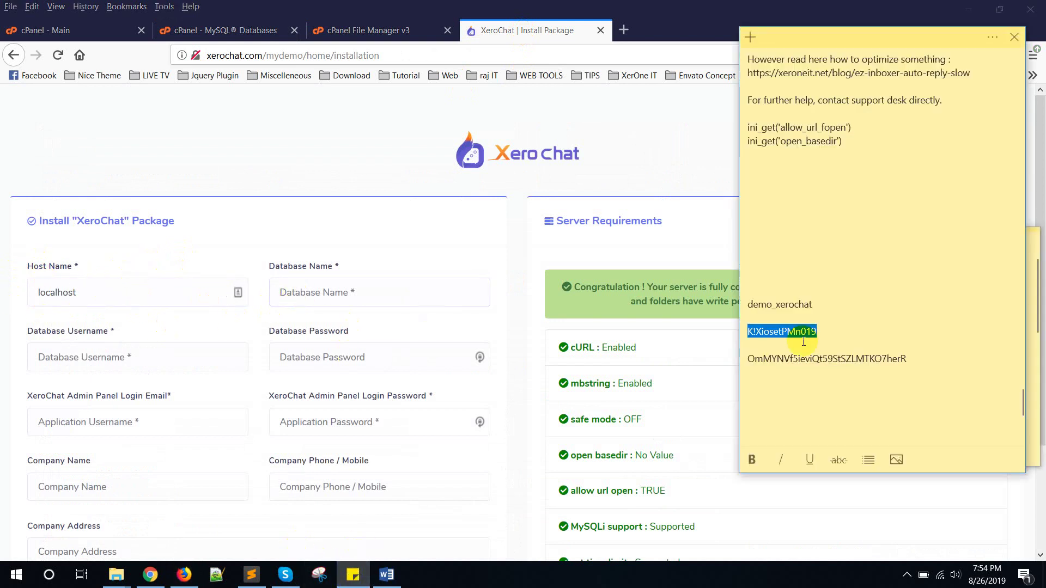
click(813, 304)
double_click(769, 305)
key(ctrl+c)
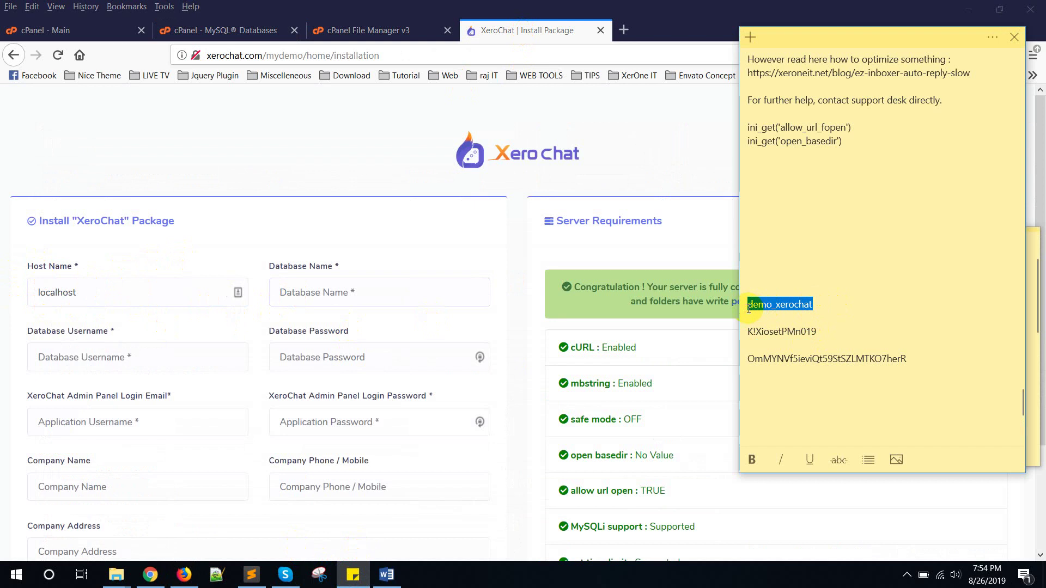
click(351, 295)
key(ctrl+v)
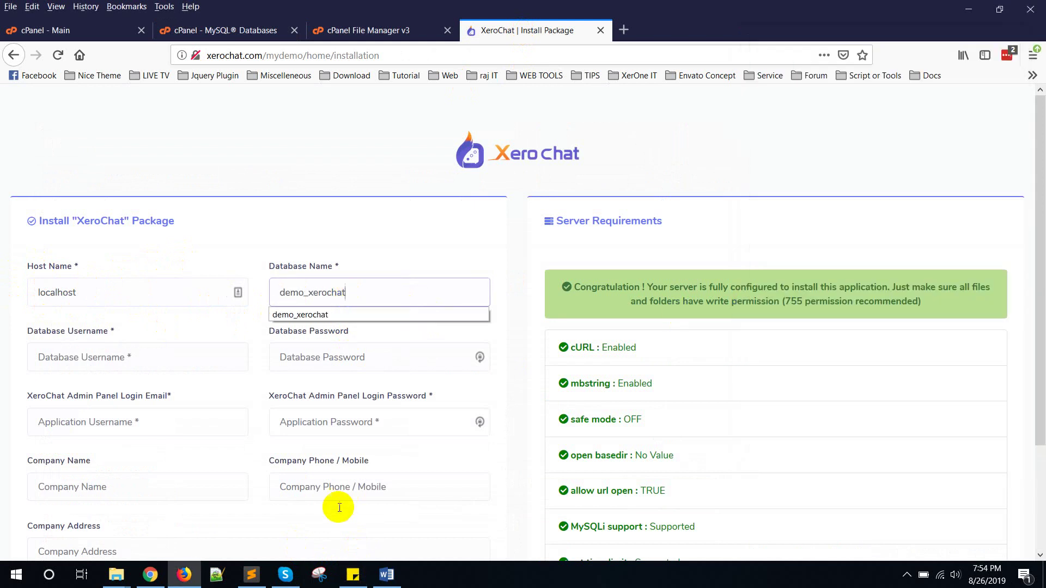
click(132, 345)
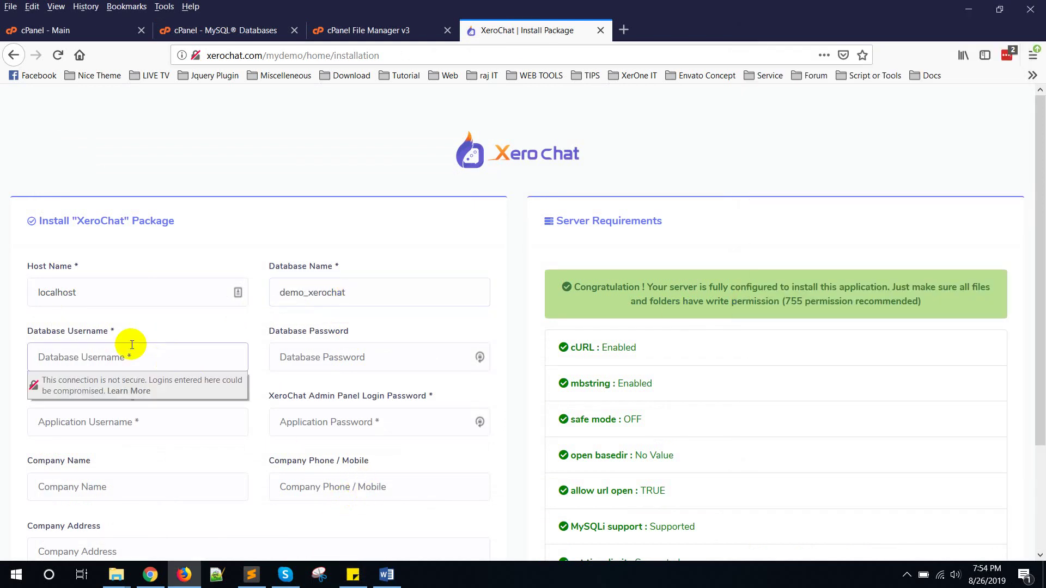
key(ctrl+v)
Step: Paste the database password from the notes into the installer's password field
double_click(51, 364)
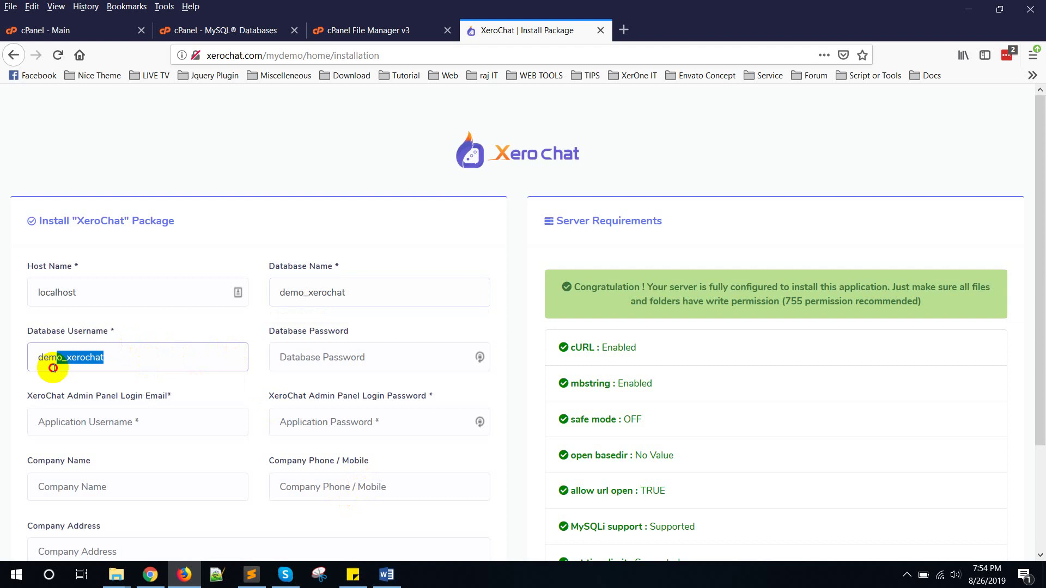
click(353, 575)
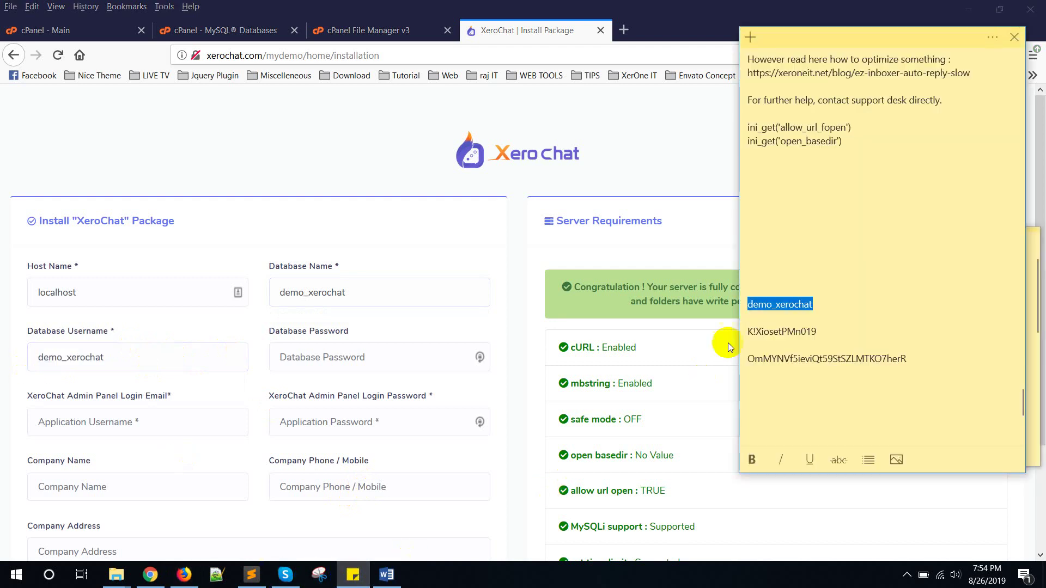
drag(829, 330, 743, 332)
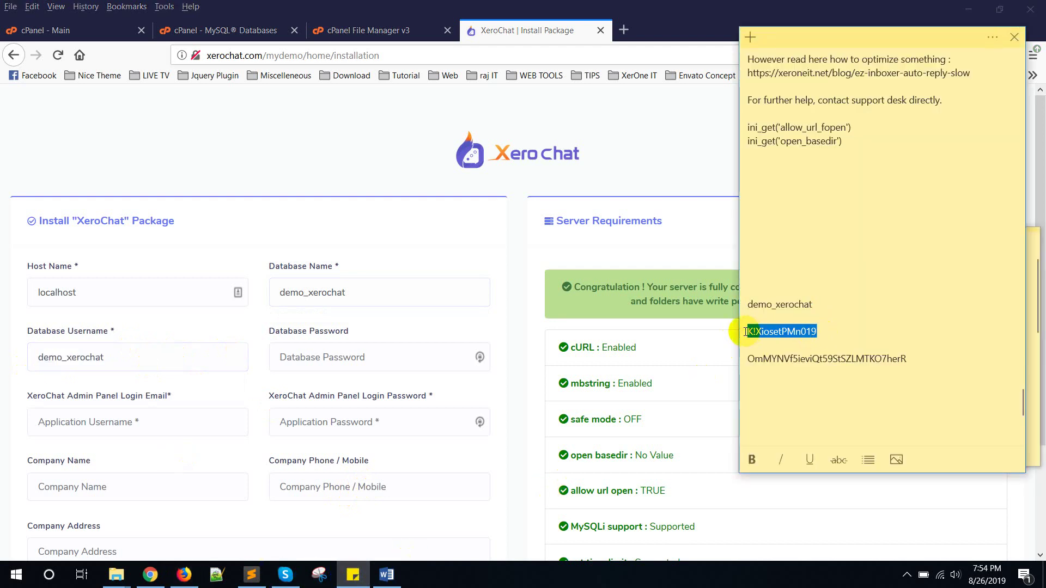
click(374, 349)
key(ctrl+v)
scroll(109, 348, down, 2)
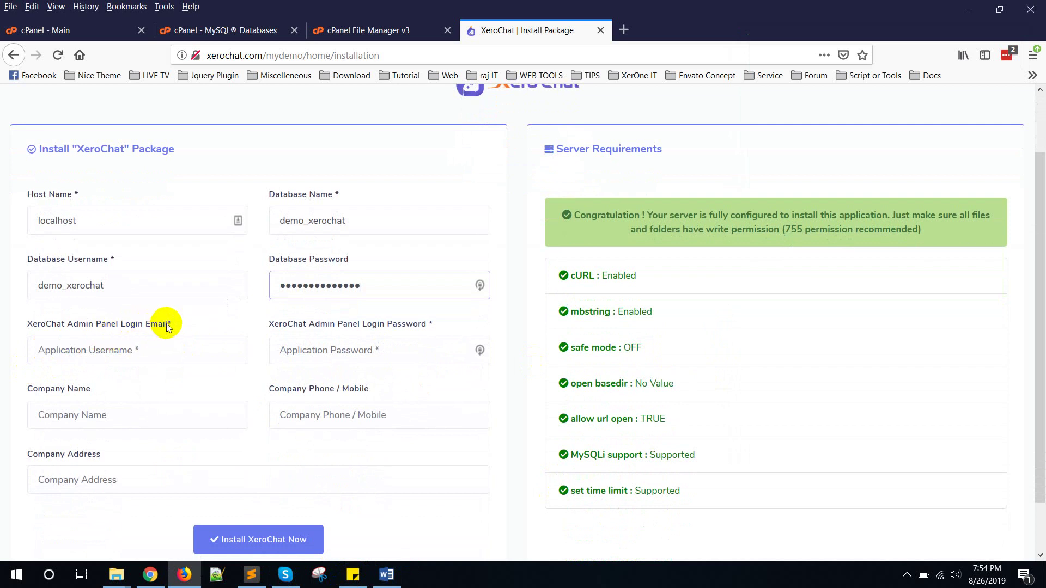
Step: Enter the admin login e-mail and the admin password
click(161, 338)
text(info)
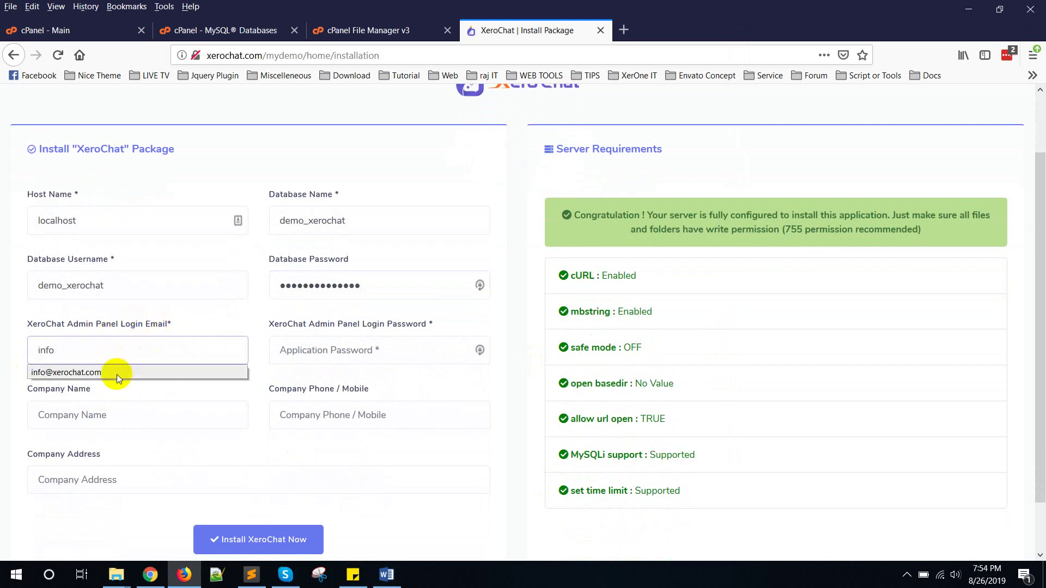
click(117, 374)
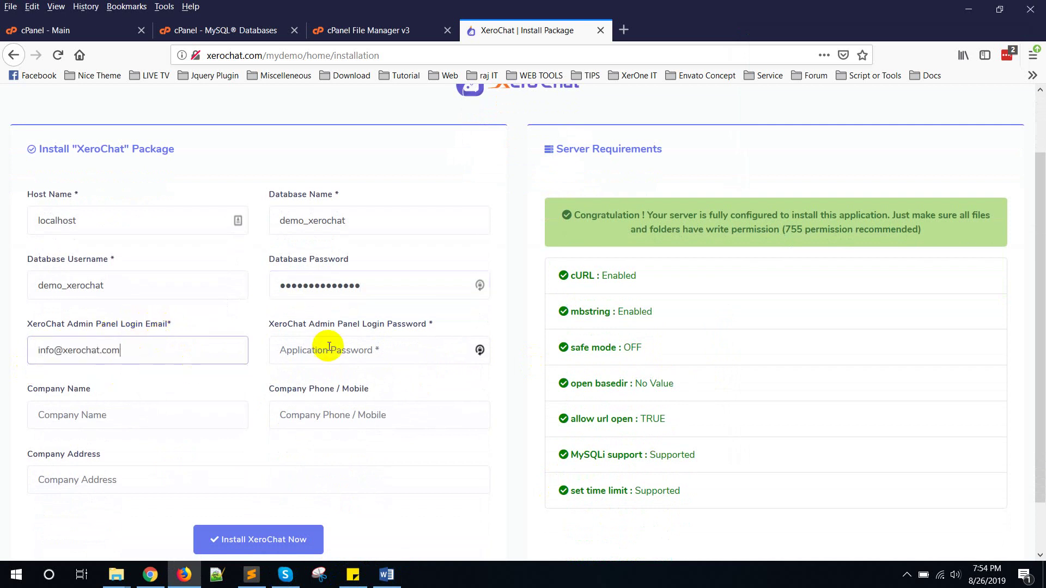
click(329, 346)
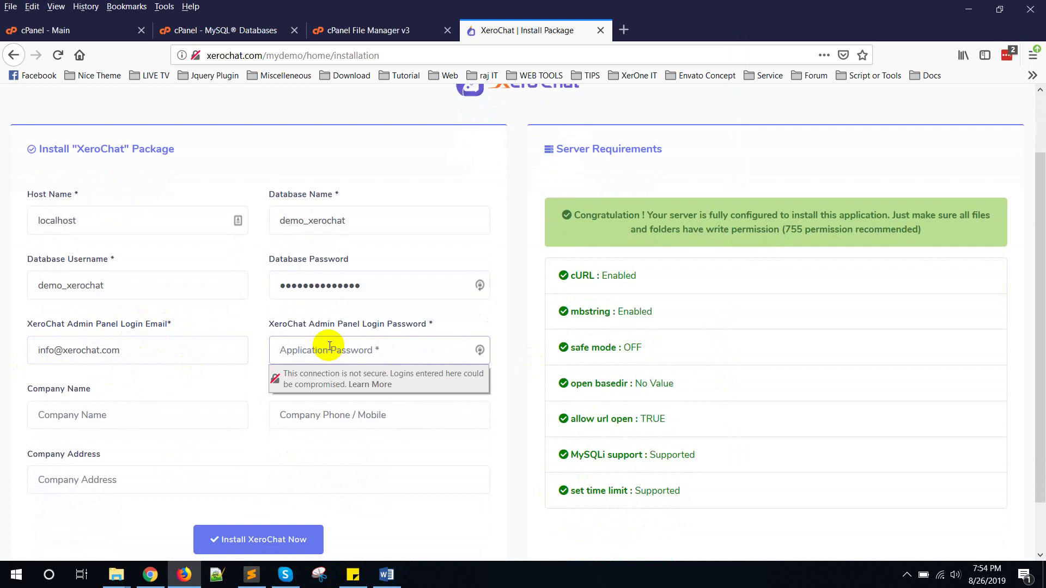
text(1)
click(508, 296)
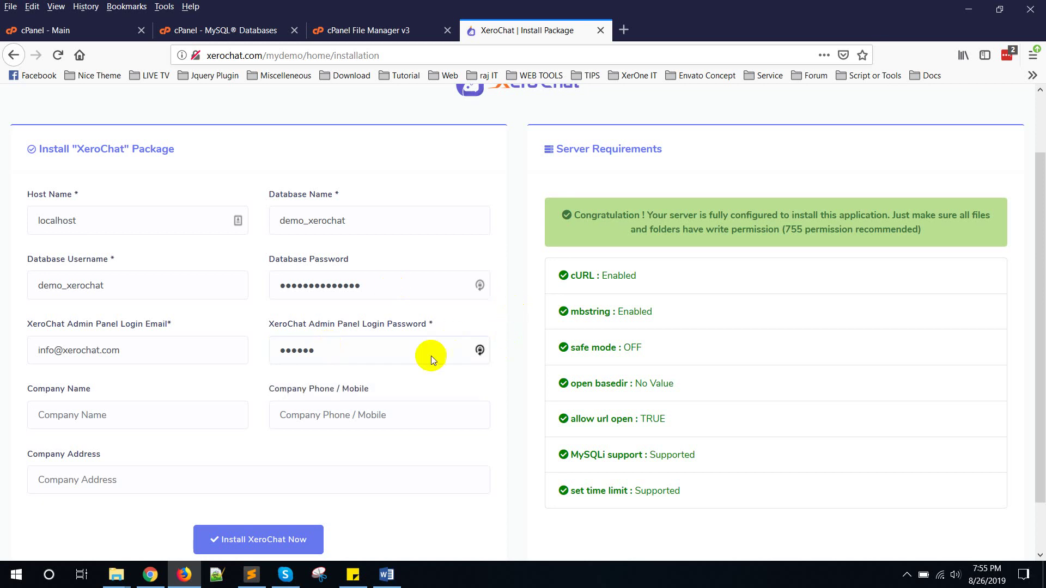
Step: Set the company name to Xerone IT and start the XeroChat installation
scroll(272, 407, down, 2)
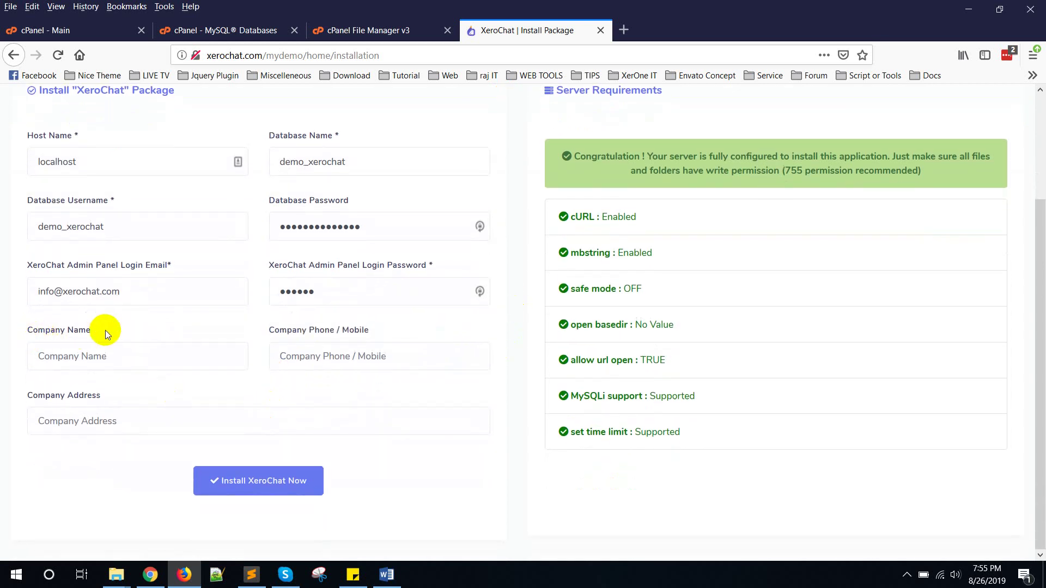
click(110, 347)
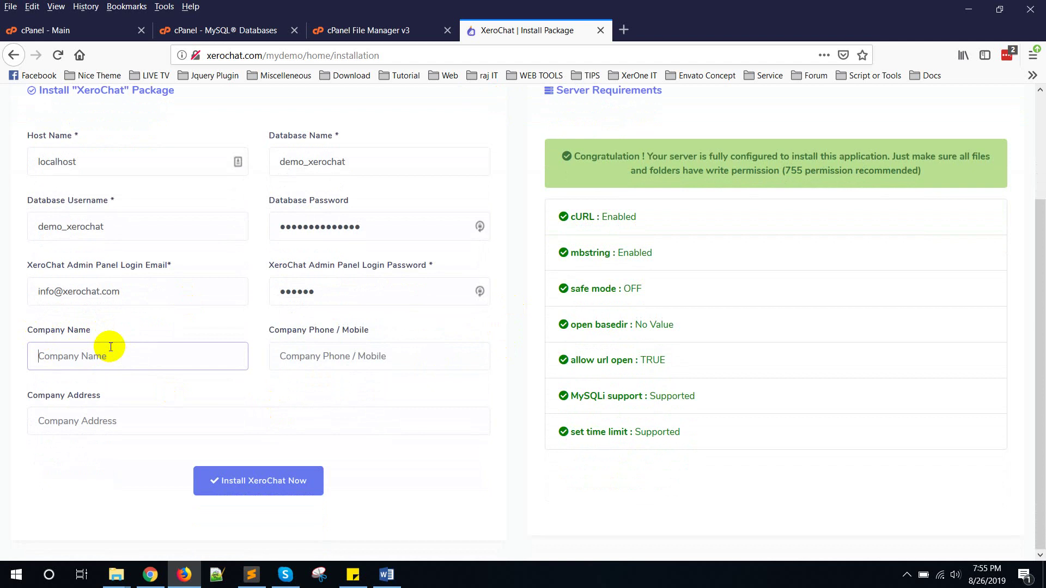
text(Xerone IT)
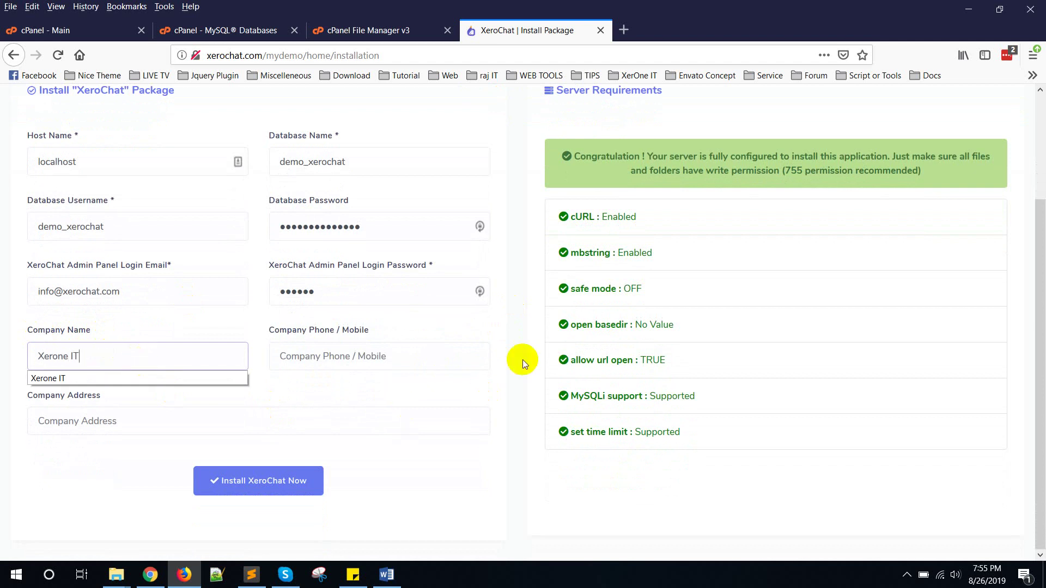
click(524, 352)
click(227, 493)
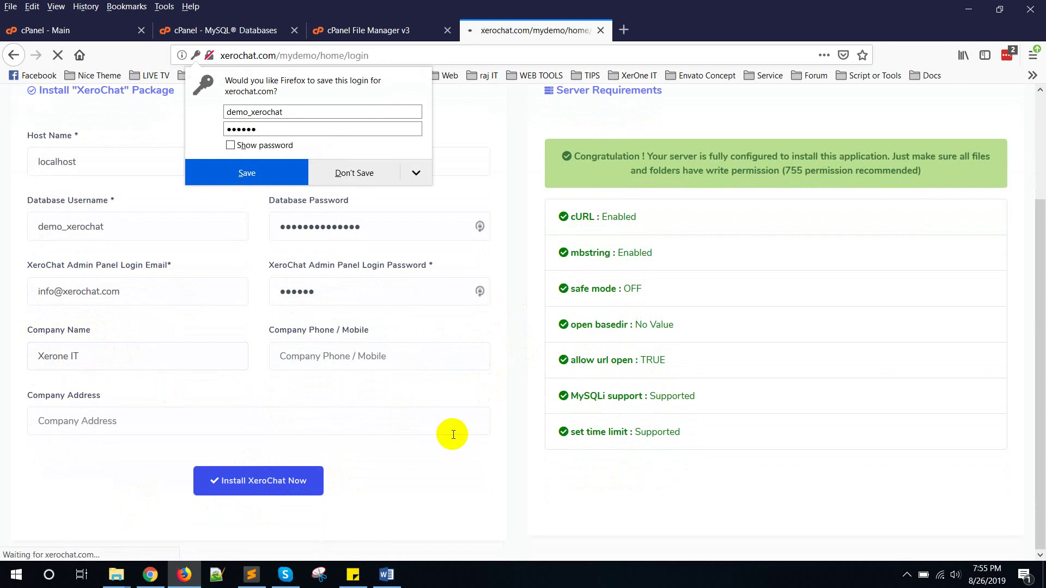
Step: Dismiss the save-login prompt and enter the admin e-mail and six-character password
click(878, 178)
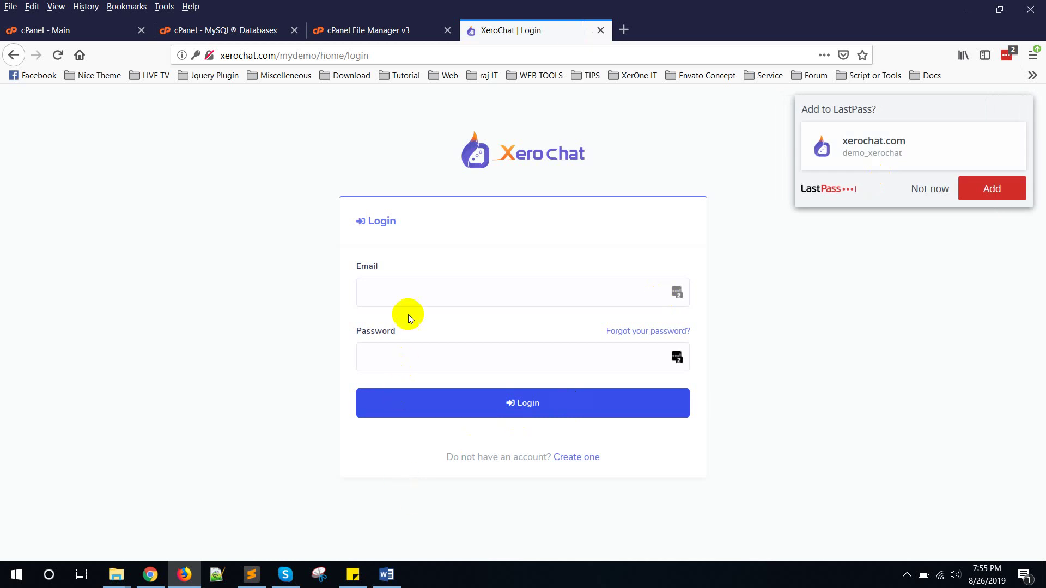
click(397, 294)
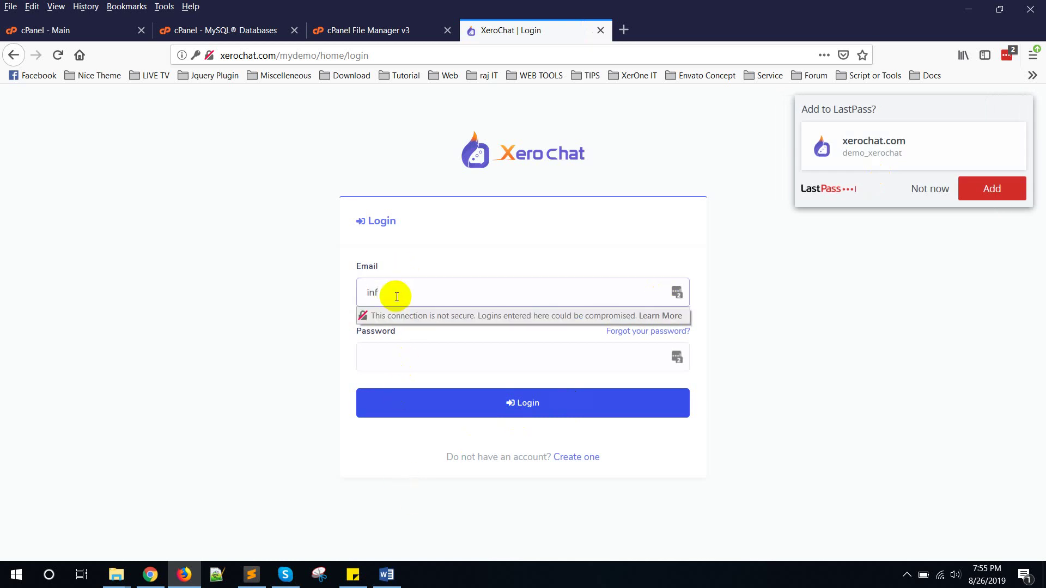
key(Tab)
text(••••••)
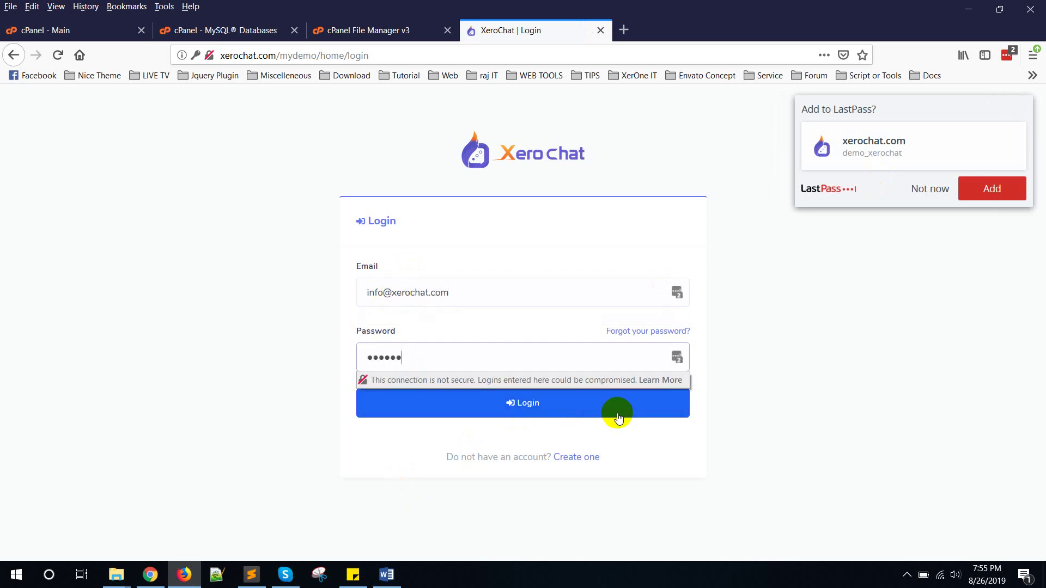
Step: Log in, then paste the purchase code from the notes and submit it
click(574, 413)
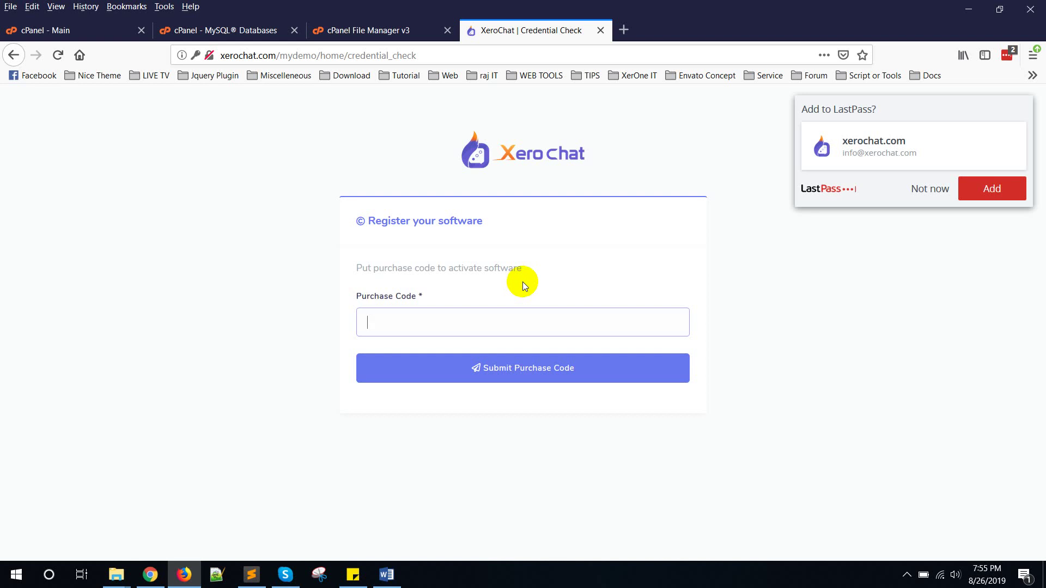
click(470, 324)
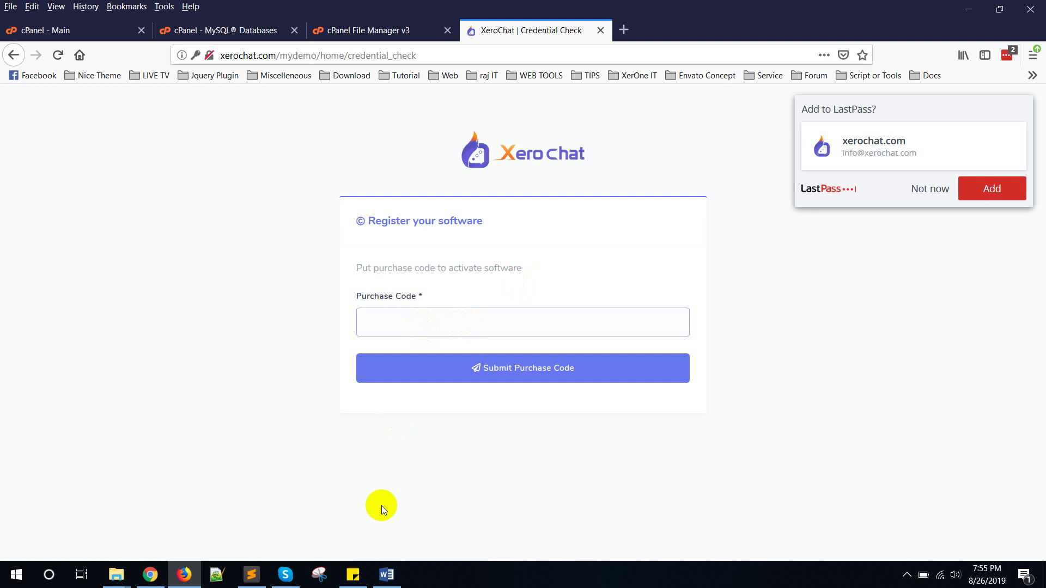
click(353, 574)
click(831, 385)
drag(910, 354, 743, 363)
key(ctrl+c)
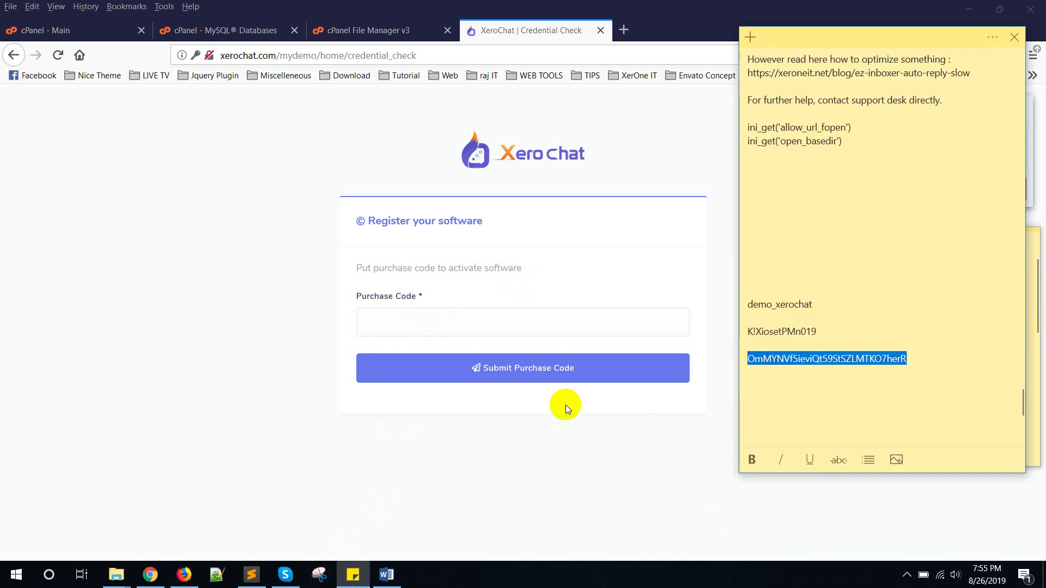
click(500, 326)
key(ctrl+v)
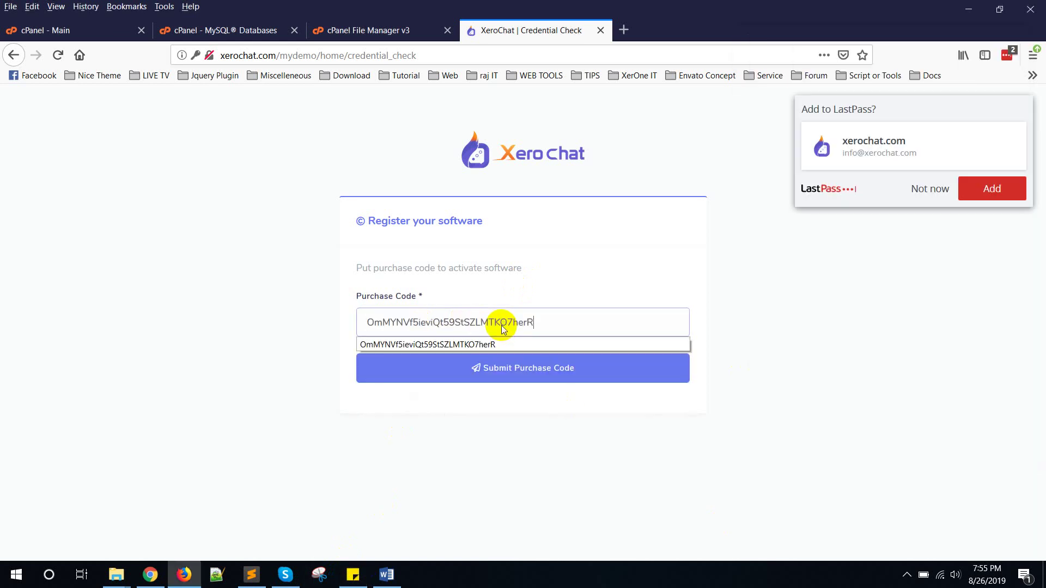
click(526, 369)
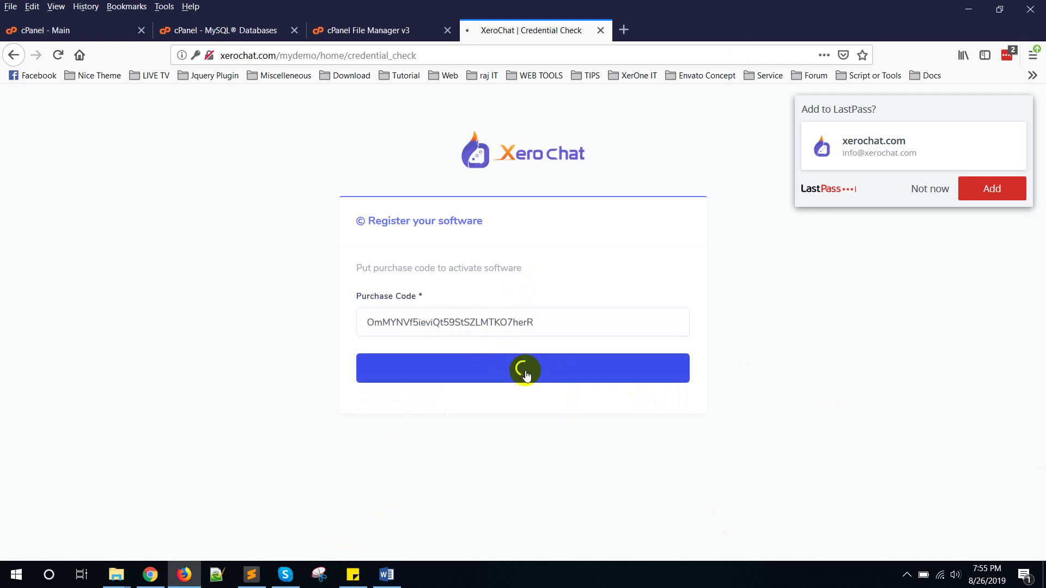